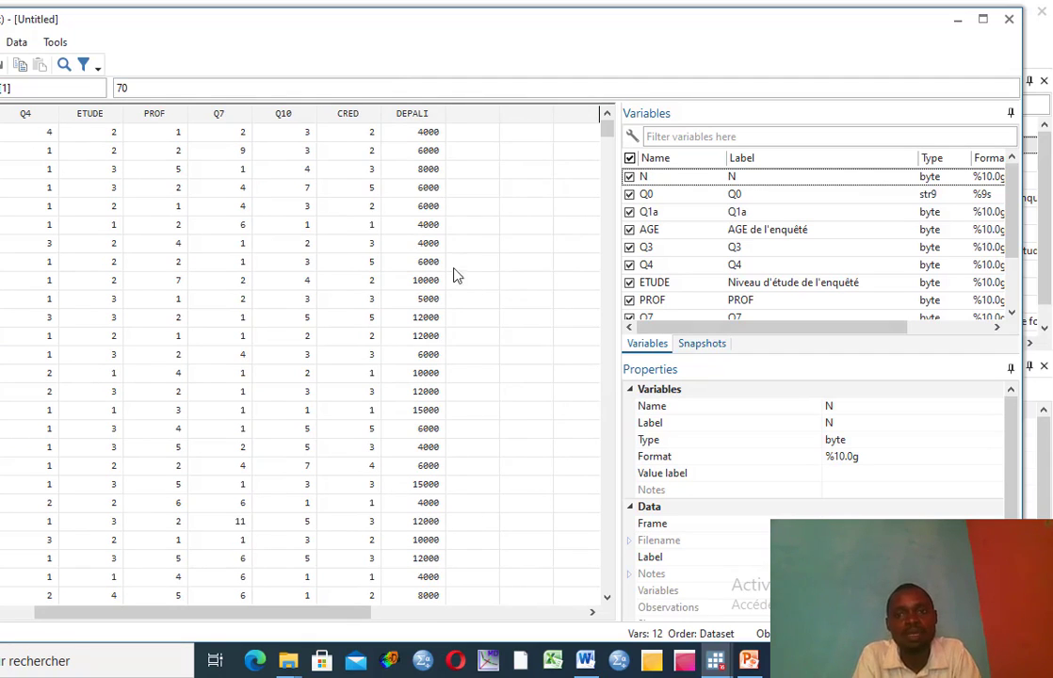
- Close the Data Editor and review the impact-evaluation do-file back up to the section that creates the control and treated populations
{"action": "left_click", "coordinate": [1008, 19]}
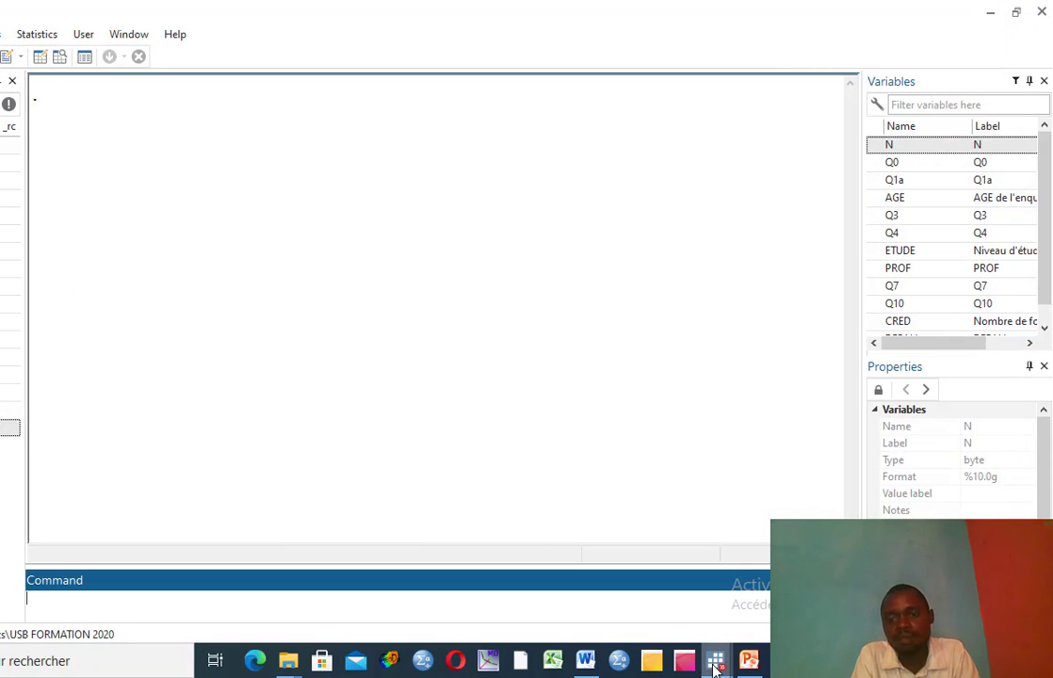
{"action": "mouse_move", "coordinate": [715, 667]}
{"action": "left_click", "coordinate": [756, 617]}
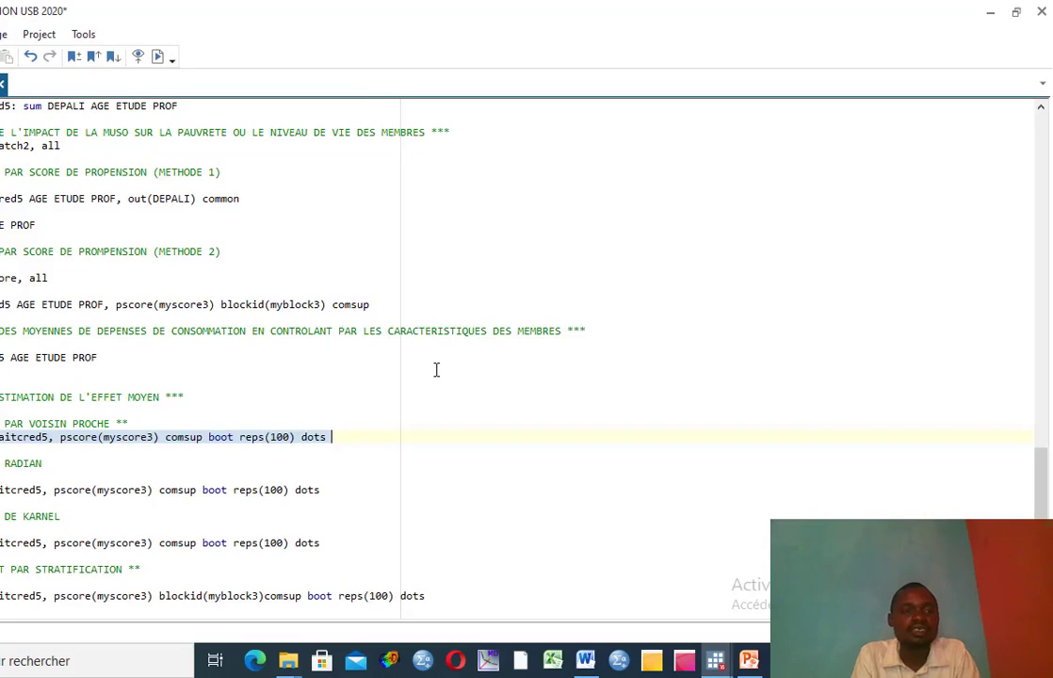
{"action": "left_click", "coordinate": [1040, 108]}
{"action": "left_click", "coordinate": [1041, 108]}
{"action": "left_click", "coordinate": [1041, 108]}
{"action": "left_click", "coordinate": [1041, 108]}
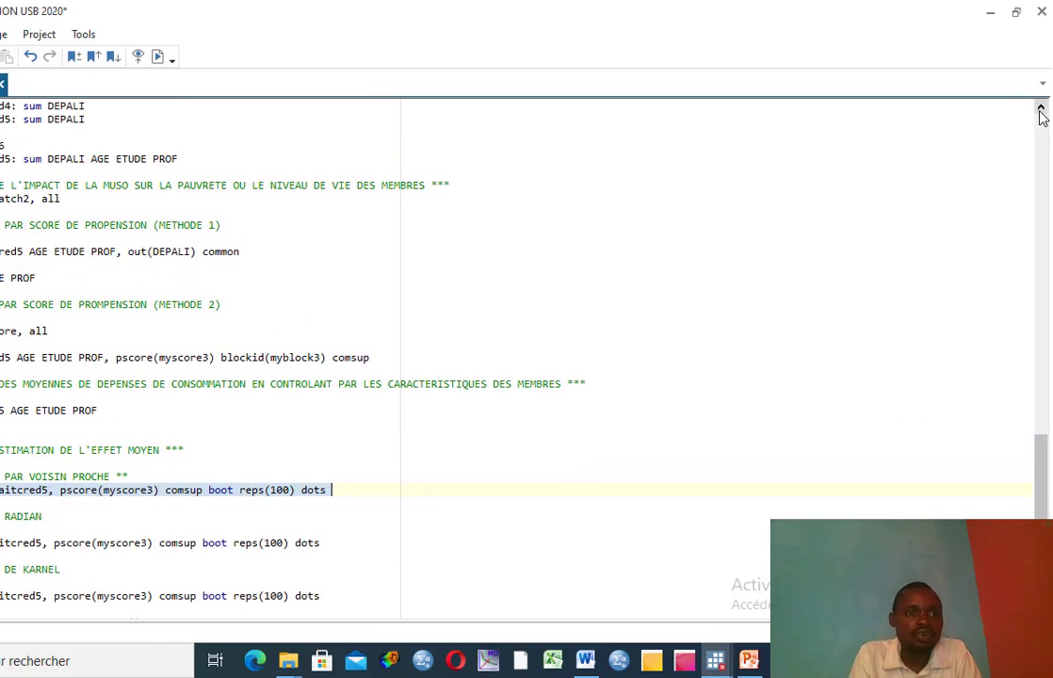
{"action": "left_click", "coordinate": [1041, 108]}
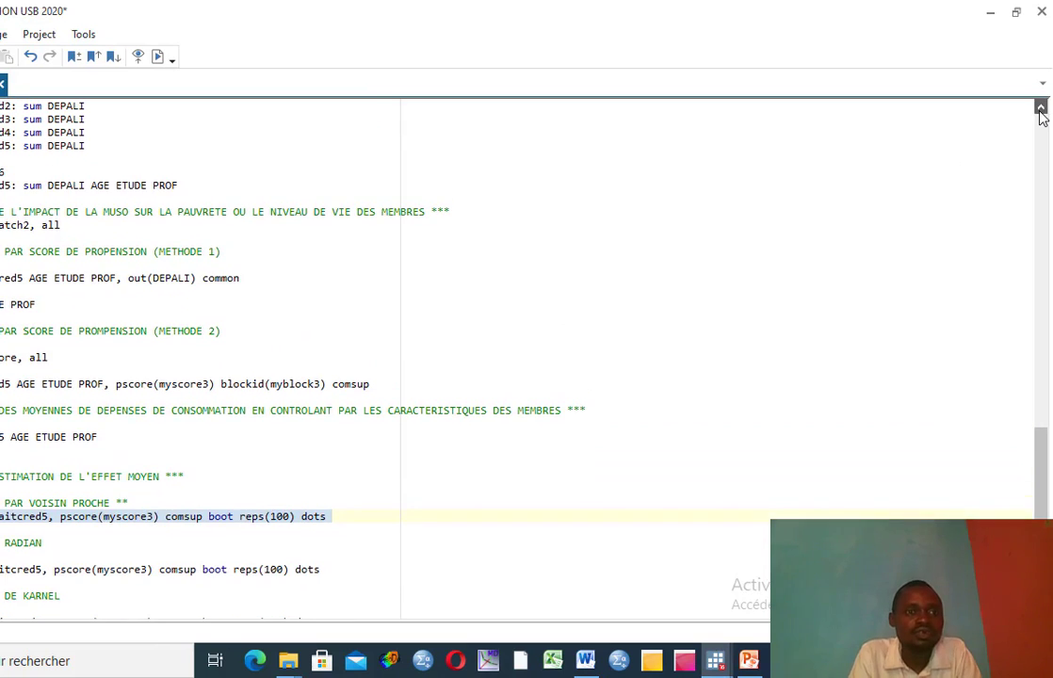
{"action": "left_click", "coordinate": [1040, 108]}
{"action": "left_click", "coordinate": [1041, 108]}
{"action": "left_click", "coordinate": [1041, 109]}
{"action": "left_click", "coordinate": [1040, 108]}
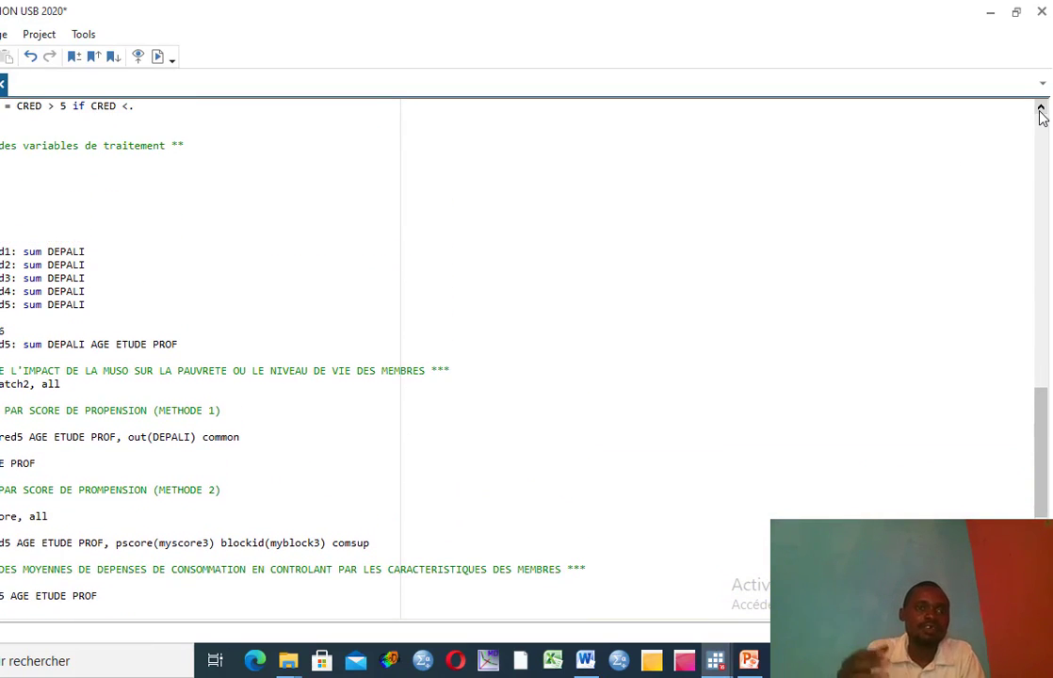
{"action": "left_click", "coordinate": [1040, 109]}
{"action": "left_click", "coordinate": [1041, 109]}
{"action": "left_click", "coordinate": [1041, 108]}
{"action": "left_click", "coordinate": [1041, 109]}
{"action": "left_click", "coordinate": [1041, 108]}
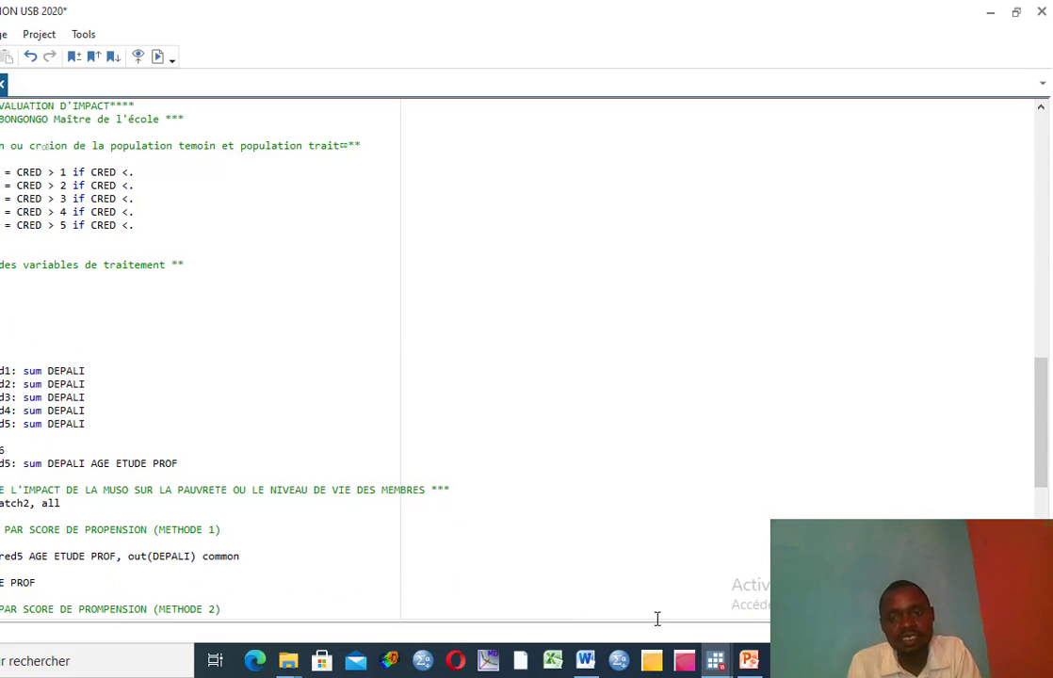
- Switch to PowerPoint to examine Table 1 on treated and untreated groups, and return to the Stata do-file
{"action": "mouse_move", "coordinate": [713, 667]}
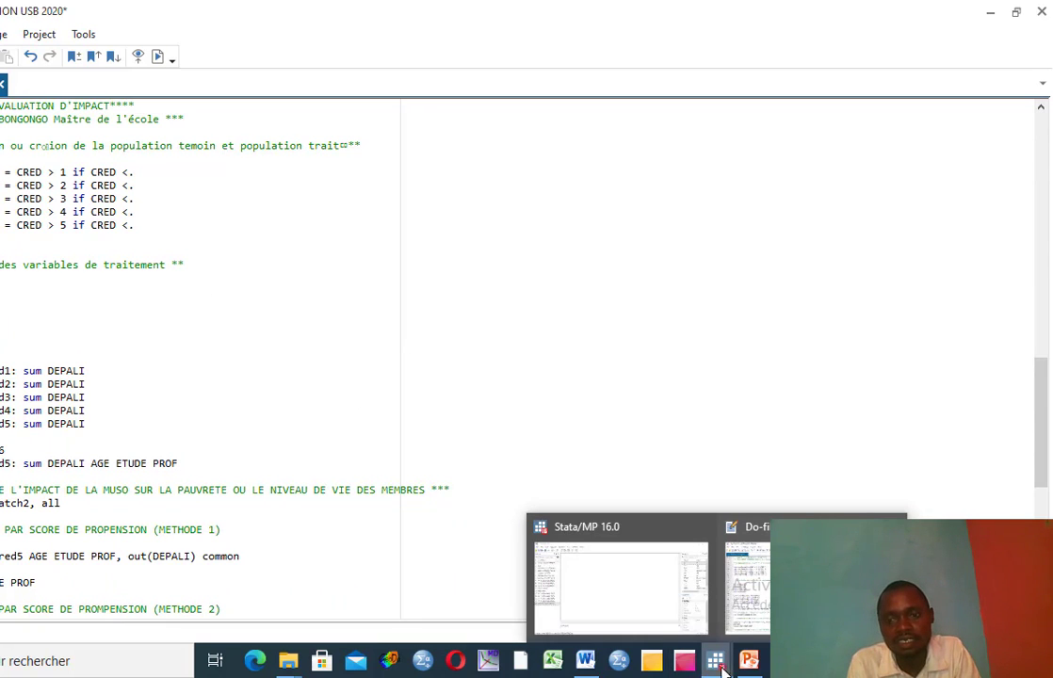
{"action": "left_click", "coordinate": [749, 662]}
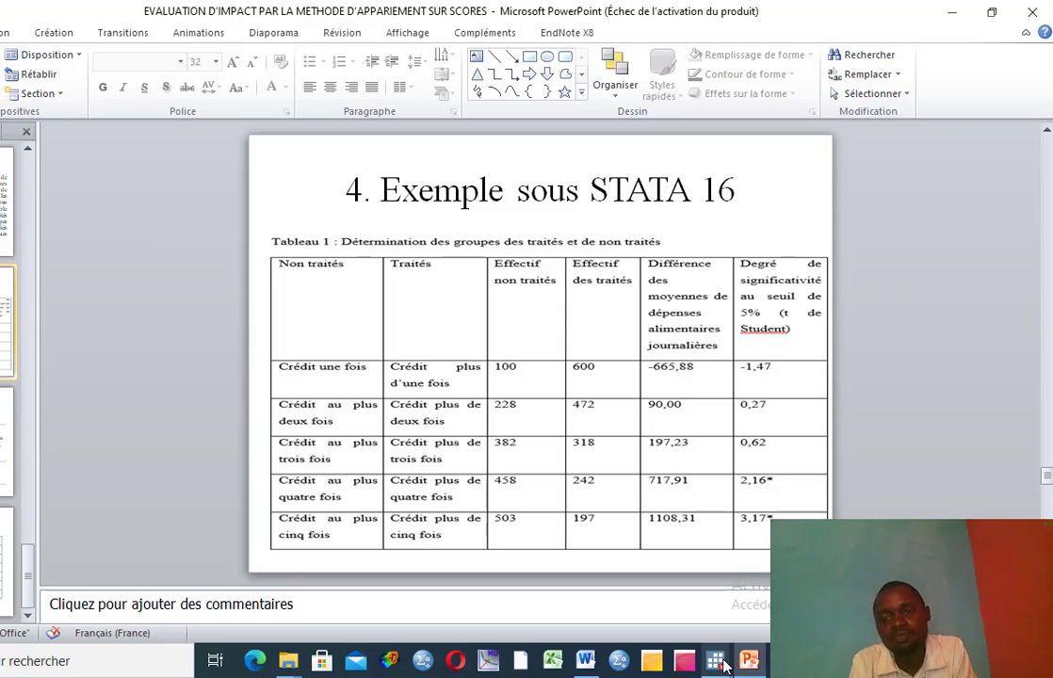
{"action": "mouse_move", "coordinate": [716, 659]}
{"action": "left_click", "coordinate": [744, 575]}
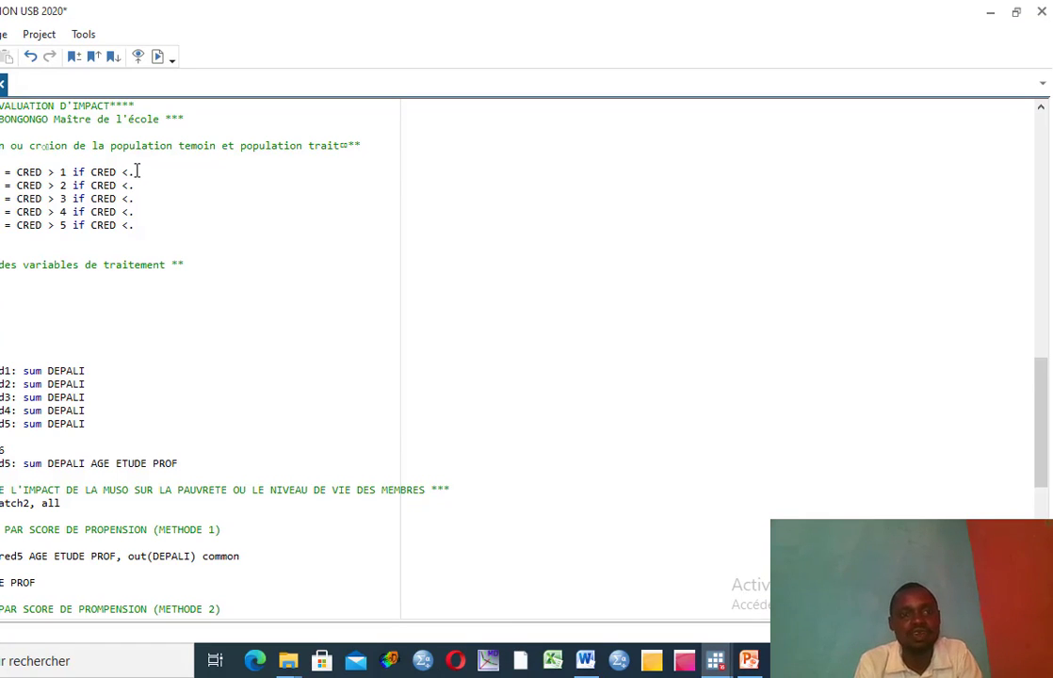
- Run only the do-file line "gen traitcred1 = CRED > 1 if CRED <." and bring up the Stata results
{"action": "left_click_drag", "start_coordinate": [136, 171], "coordinate": [1, 172]}
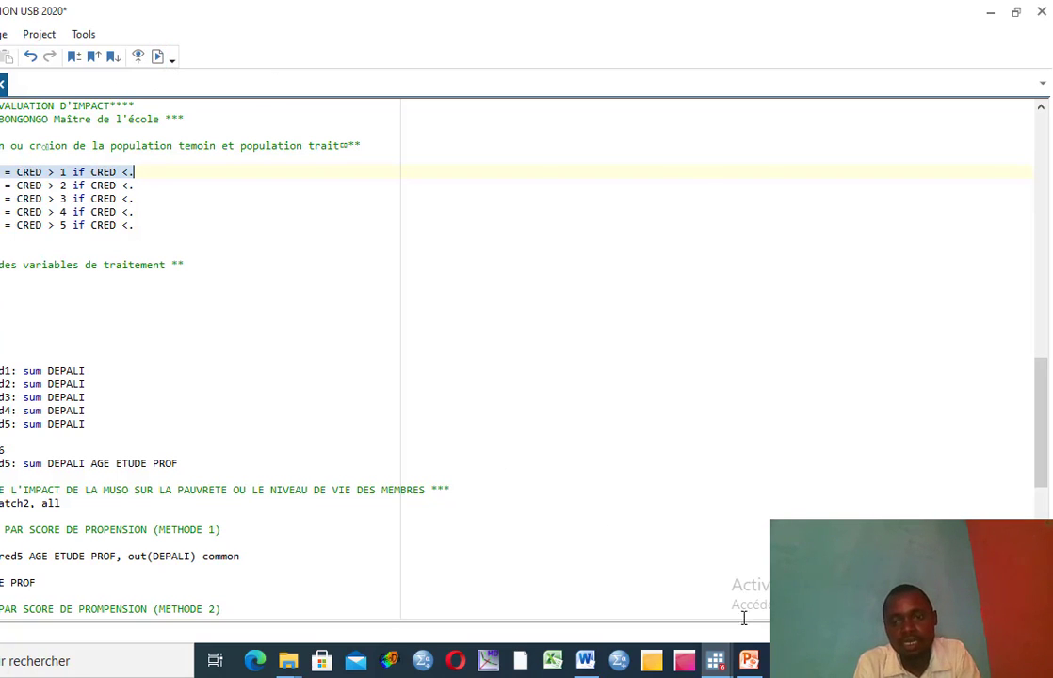
{"action": "mouse_move", "coordinate": [716, 659]}
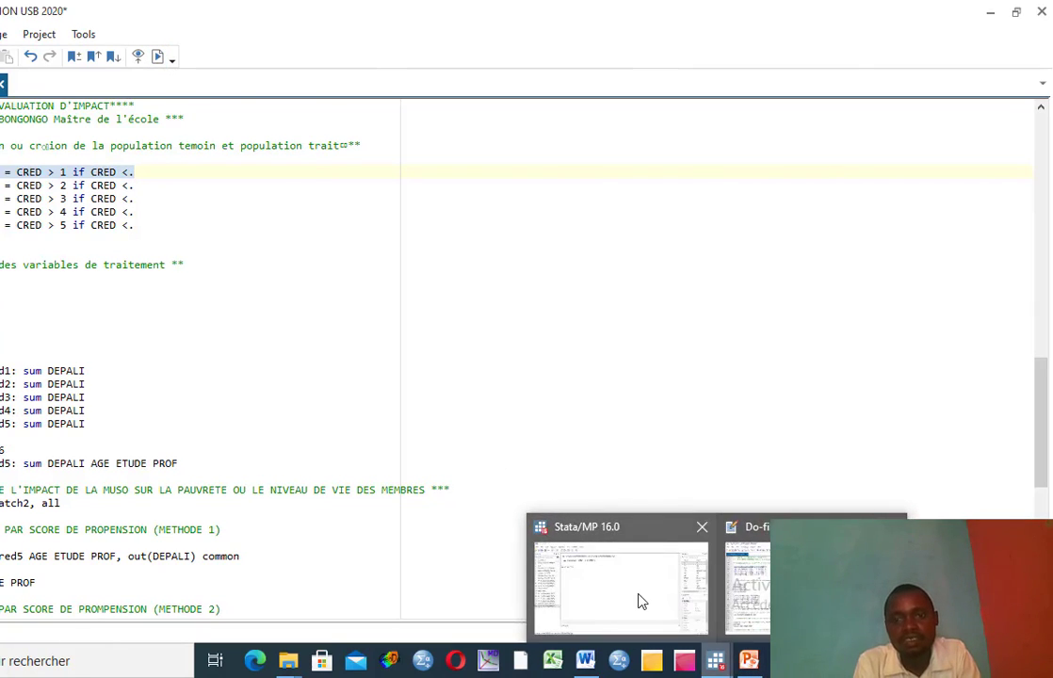
{"action": "left_click", "coordinate": [640, 601]}
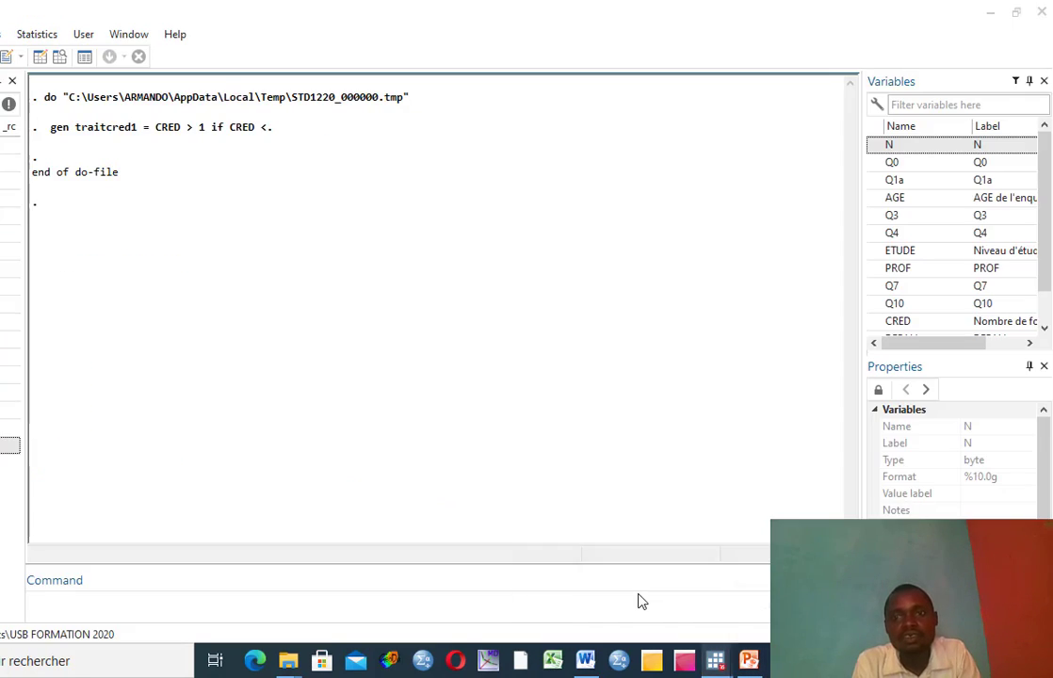
- Inspect the new traitcred1 column in the Data Editor, and close the editor
{"action": "left_click", "coordinate": [39, 58]}
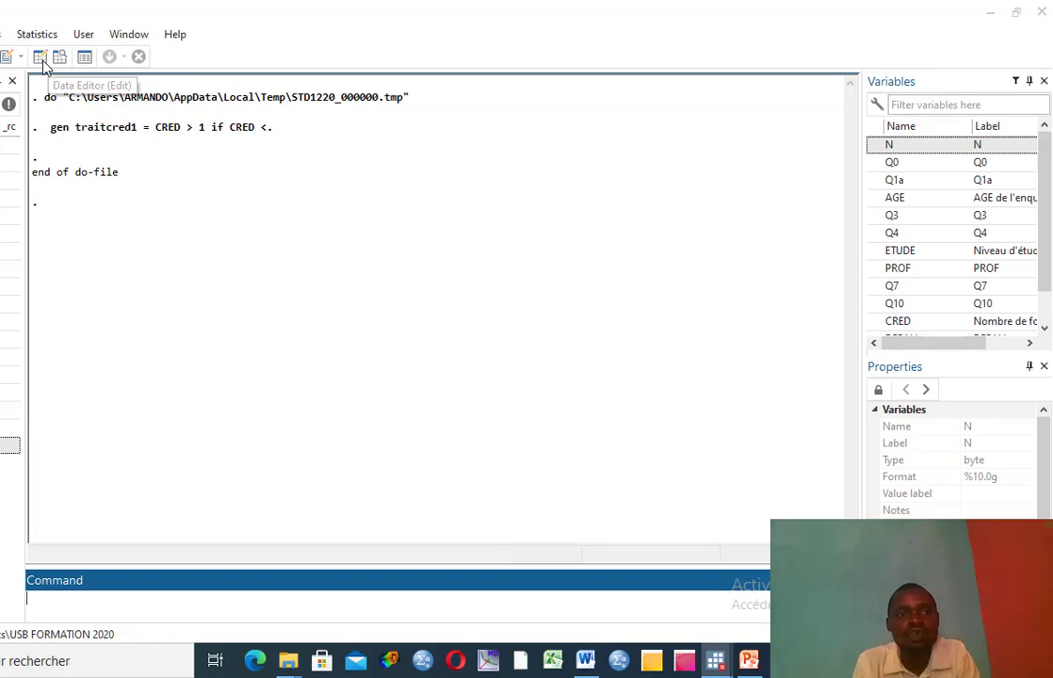
{"action": "left_click_drag", "start_coordinate": [224, 618], "coordinate": [520, 640]}
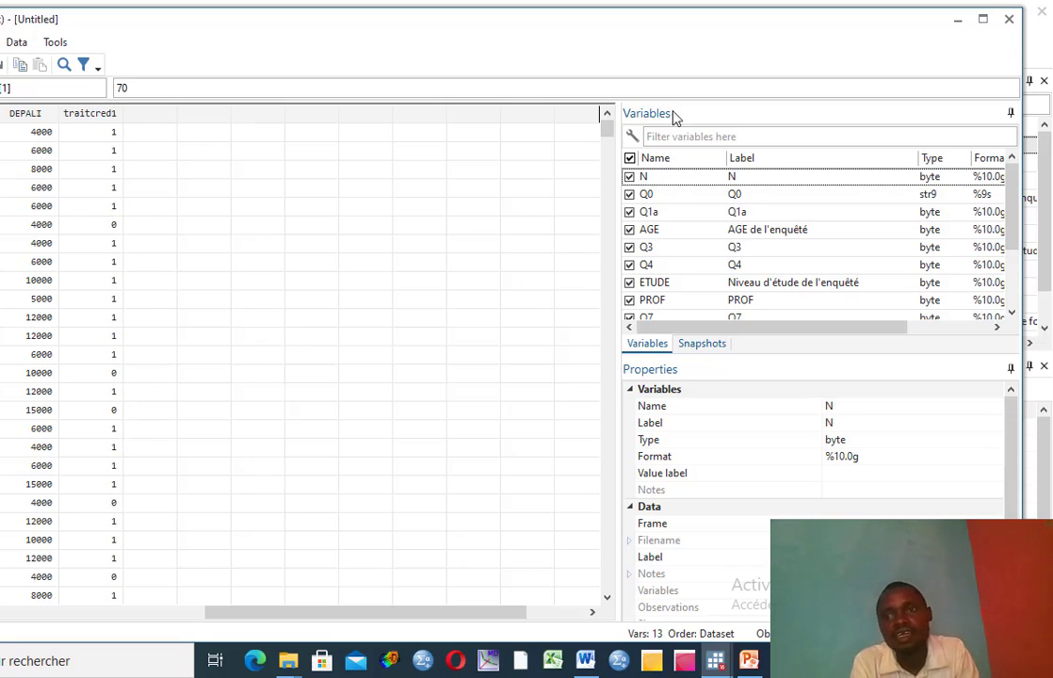
{"action": "left_click", "coordinate": [1008, 19]}
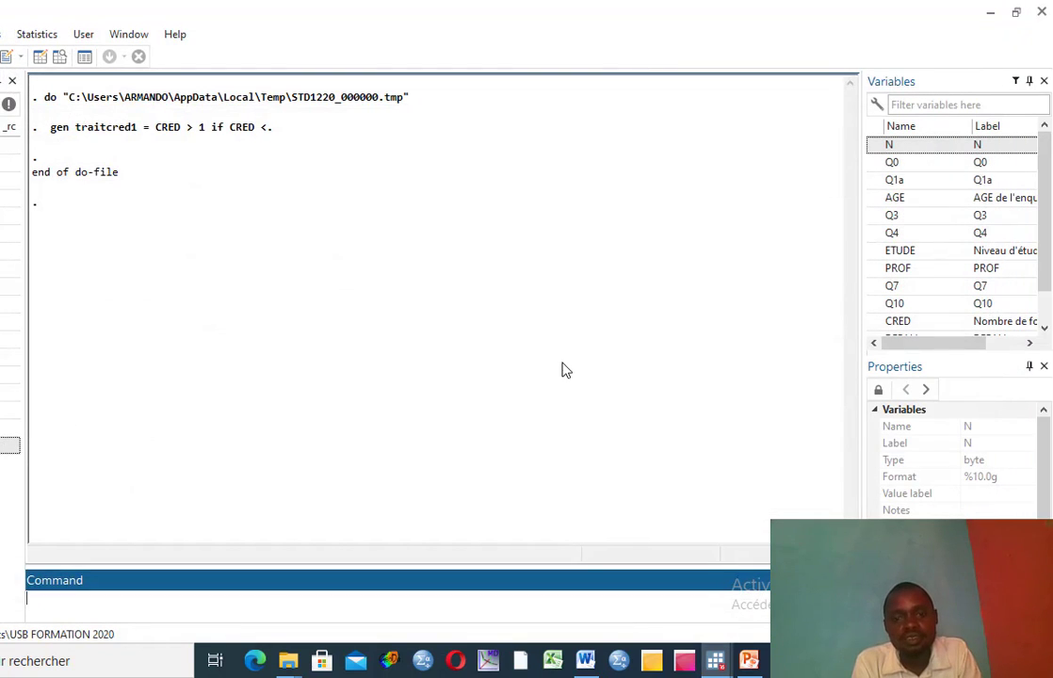
- Run the do-file lines generating traitcred2 to traitcred5 from CRED > 2, > 3, > 4 and > 5
{"action": "mouse_move", "coordinate": [716, 659]}
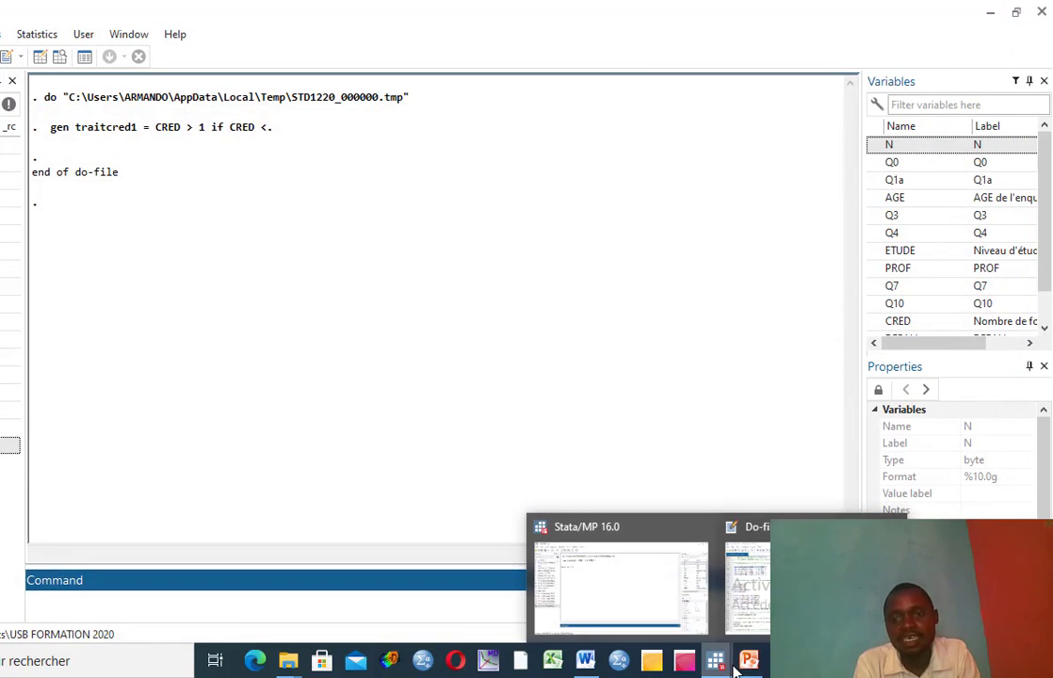
{"action": "left_click", "coordinate": [749, 556]}
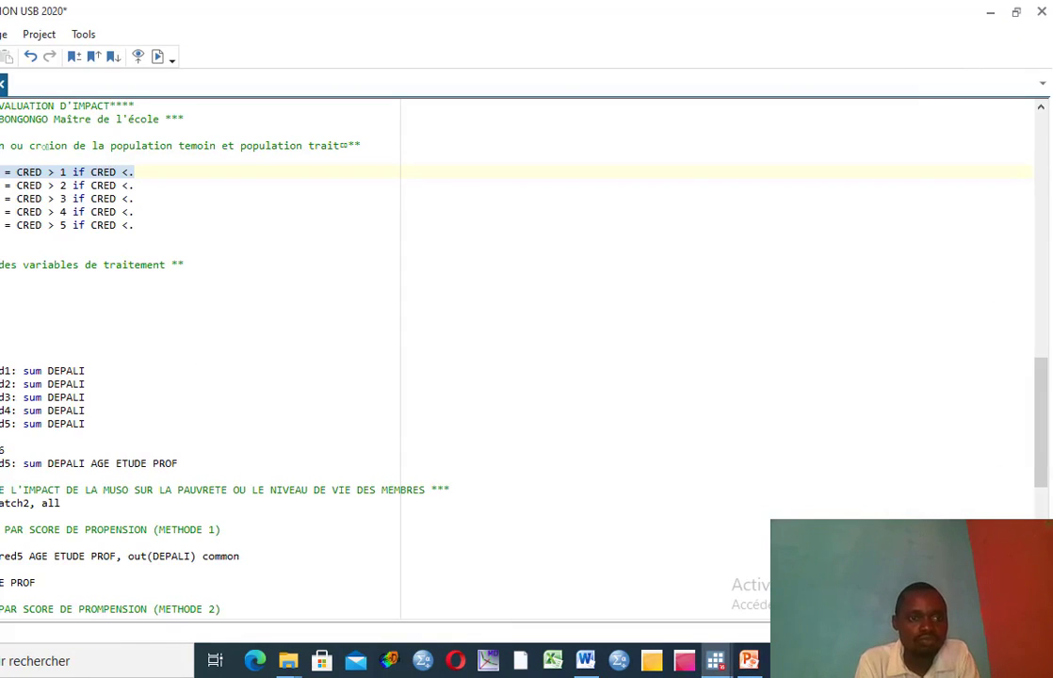
{"action": "left_click_drag", "start_coordinate": [2, 186], "coordinate": [136, 224]}
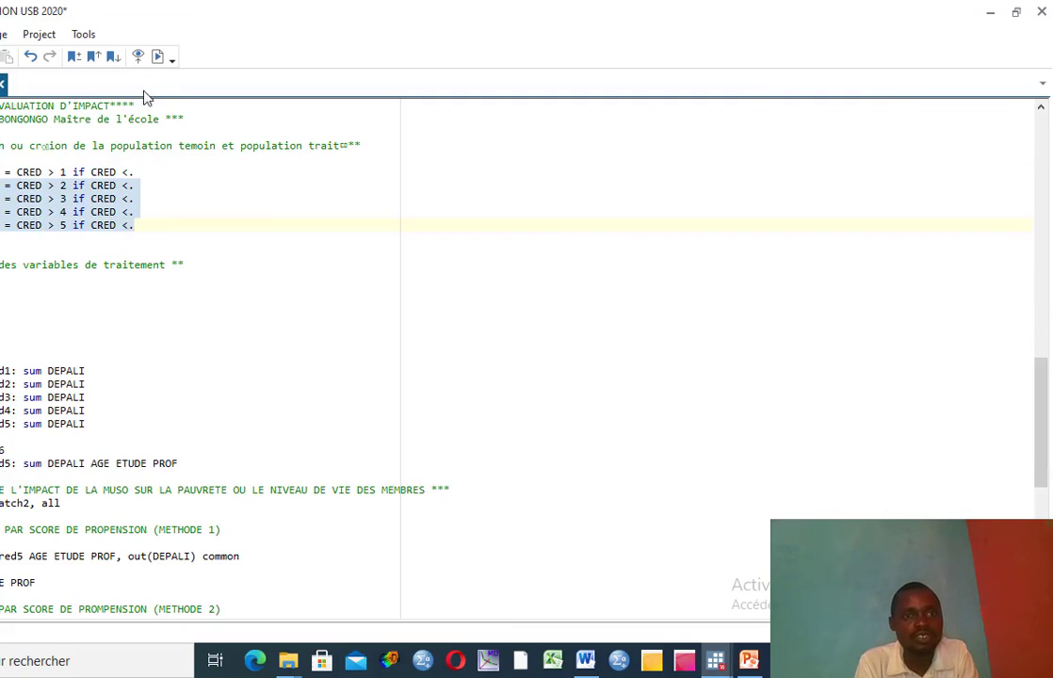
{"action": "left_click", "coordinate": [157, 57]}
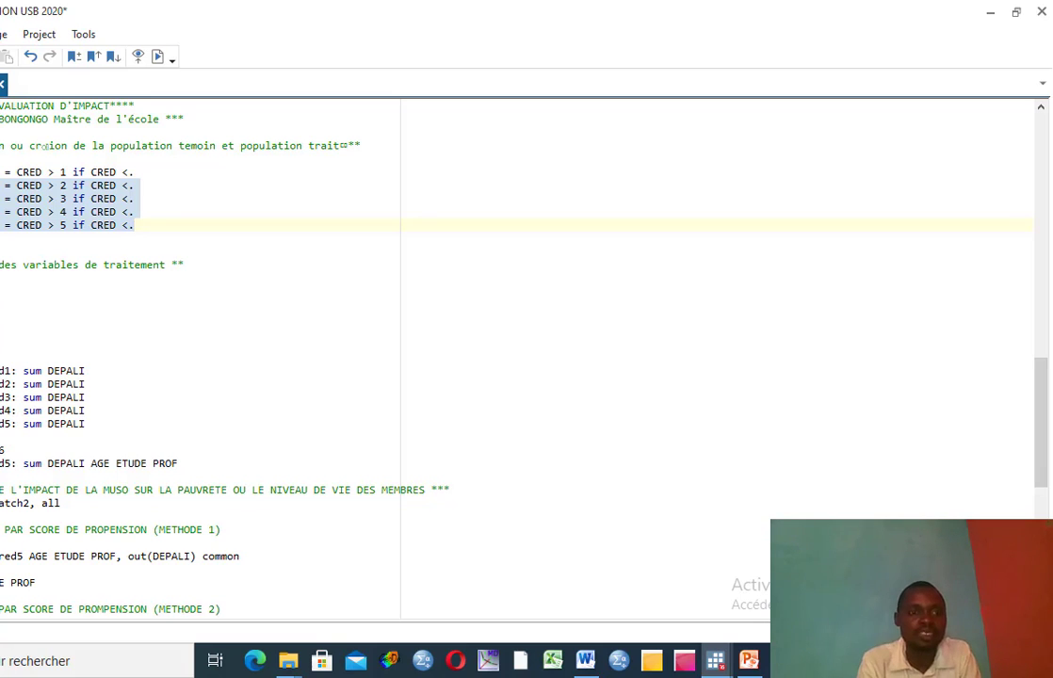
- Run the do-file's tabulation commands for the treatment variables traitcred1 to traitcred5 and bring up the results
{"action": "key", "text": "Down"}
{"action": "key", "text": "Down"}
{"action": "key", "text": "Down"}
{"action": "key", "text": "Down"}
{"action": "key", "text": "Down"}
{"action": "left_click_drag", "start_coordinate": [0, 316], "coordinate": [2, 345]}
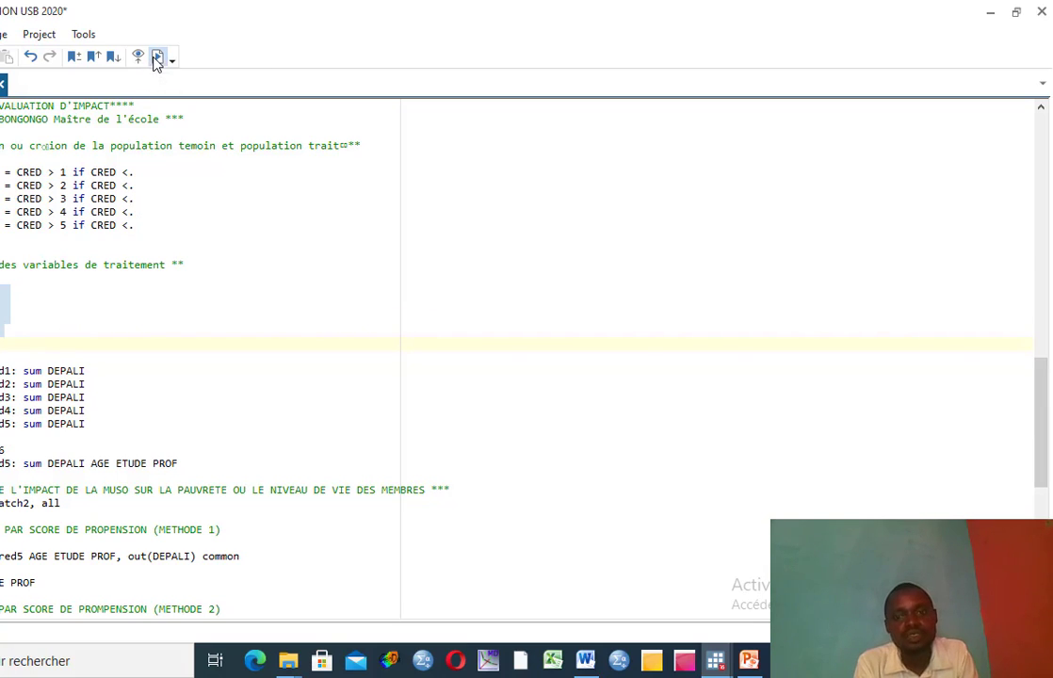
{"action": "mouse_move", "coordinate": [715, 659]}
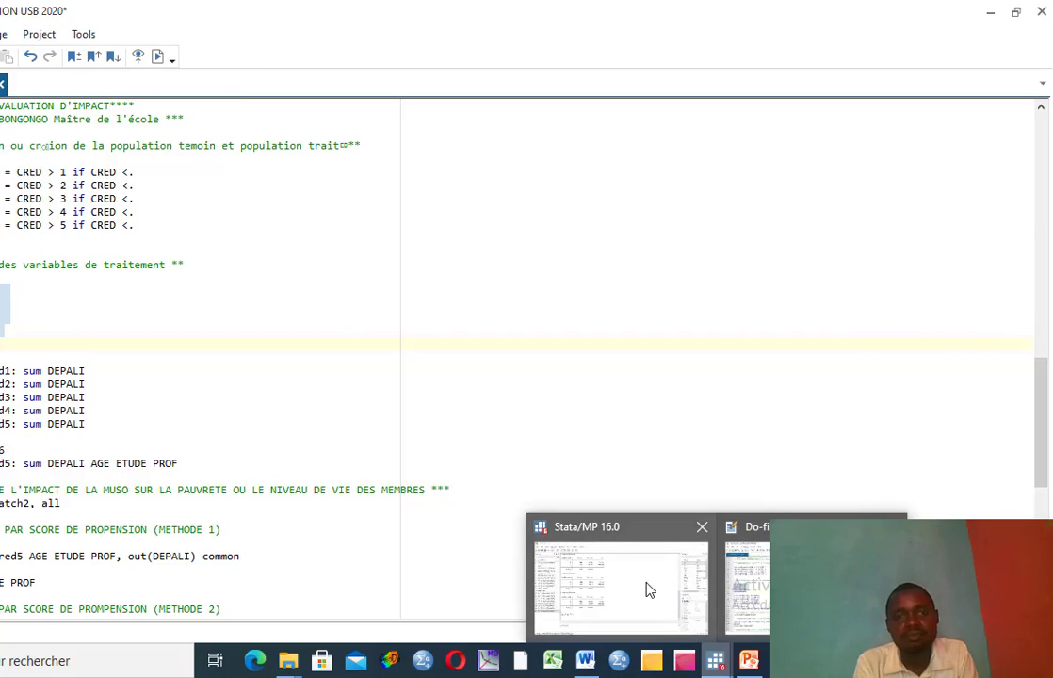
{"action": "left_click", "coordinate": [646, 587]}
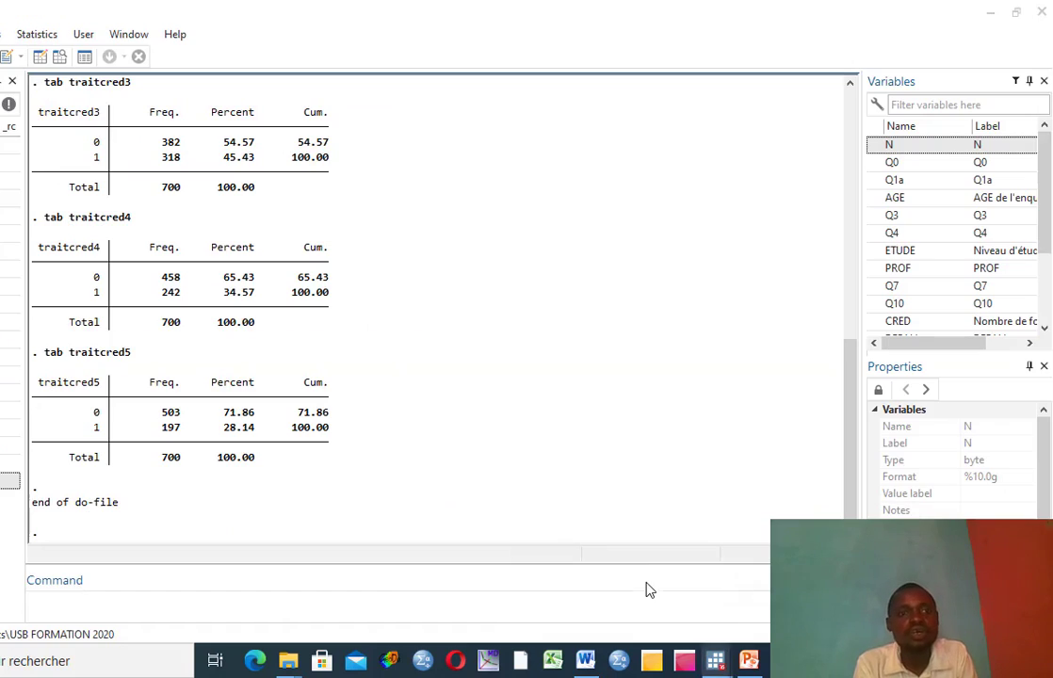
- Examine the frequency tables of the treatment variables and compare them with Table 1 in the PowerPoint presentation
{"action": "left_click", "coordinate": [848, 85]}
{"action": "left_click", "coordinate": [848, 85]}
{"action": "left_click", "coordinate": [849, 85]}
{"action": "left_click", "coordinate": [849, 84]}
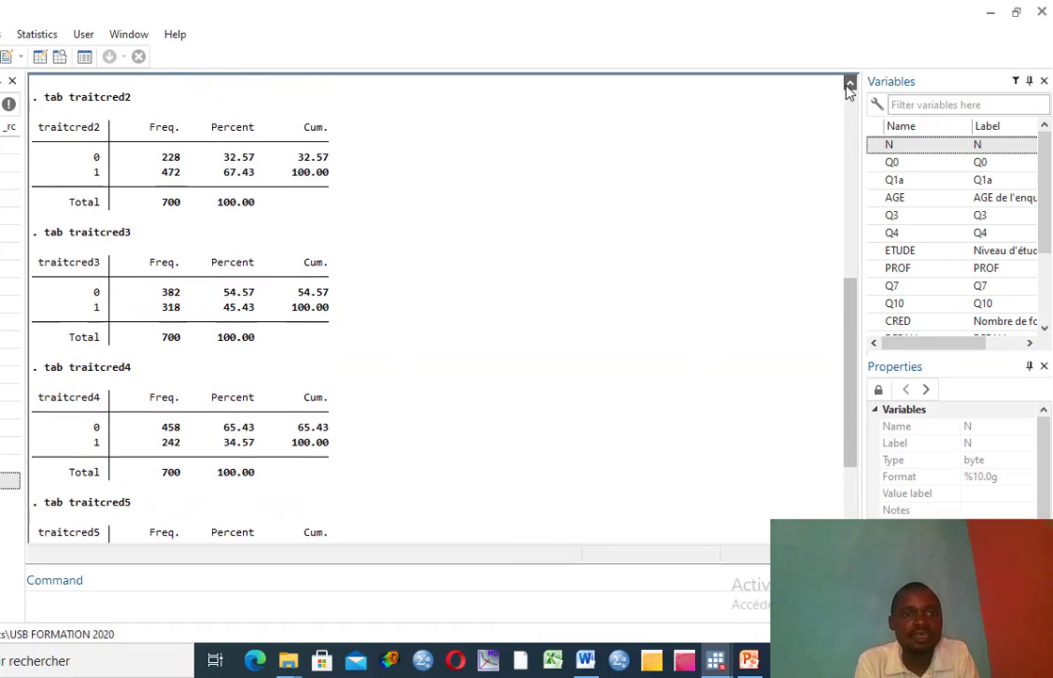
{"action": "left_click", "coordinate": [849, 85]}
{"action": "left_click", "coordinate": [848, 85]}
{"action": "left_click", "coordinate": [849, 85]}
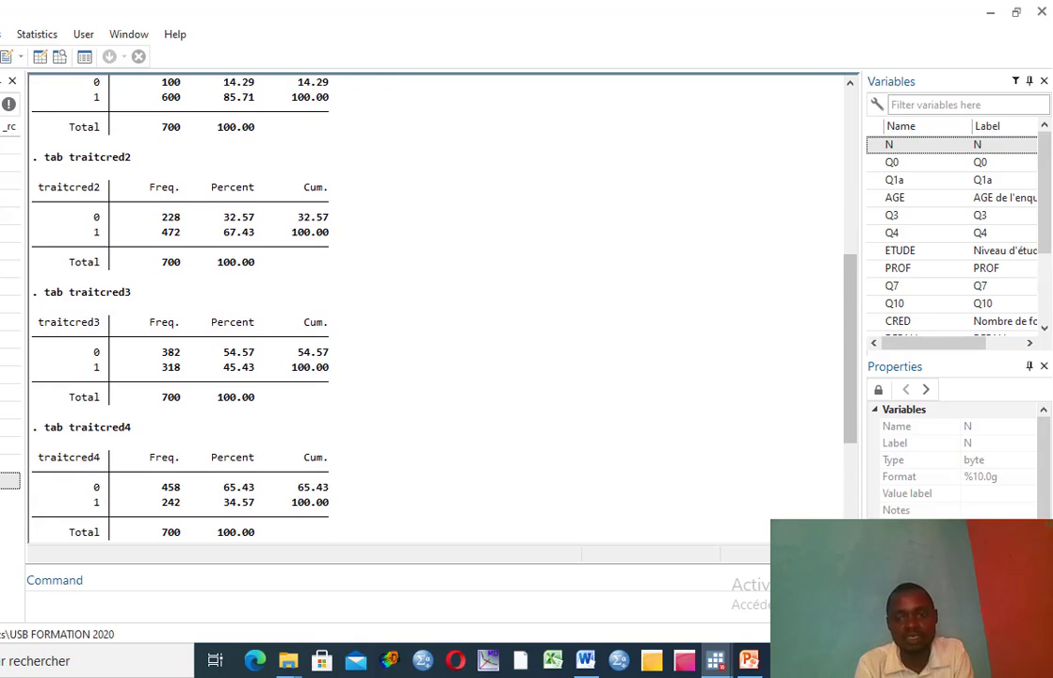
{"action": "left_click", "coordinate": [655, 575]}
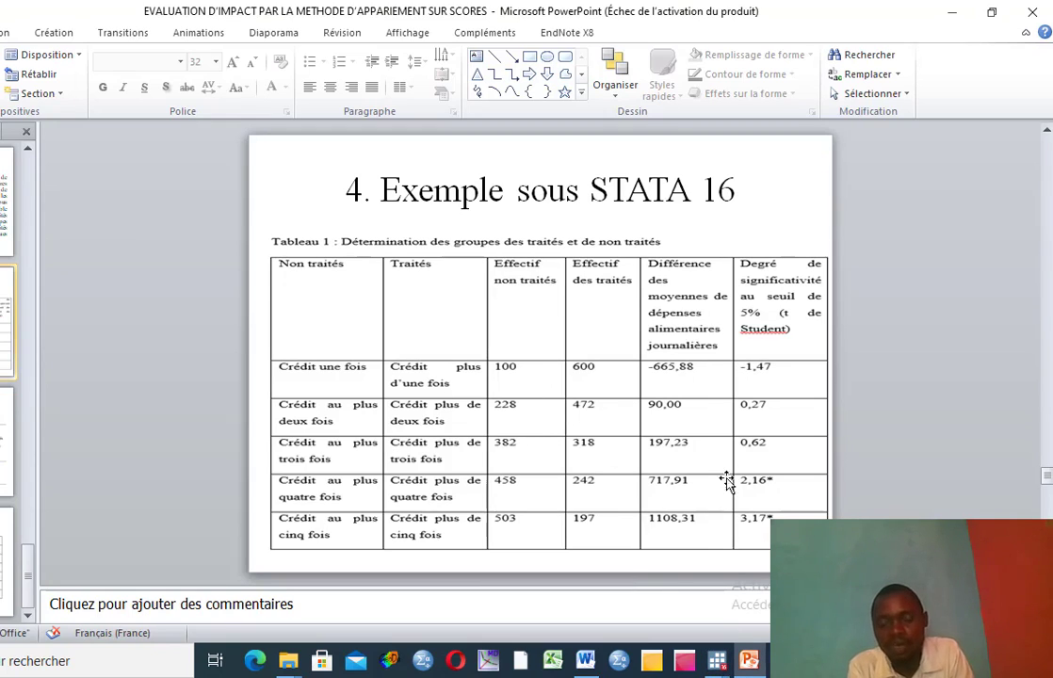
{"action": "mouse_move", "coordinate": [723, 664]}
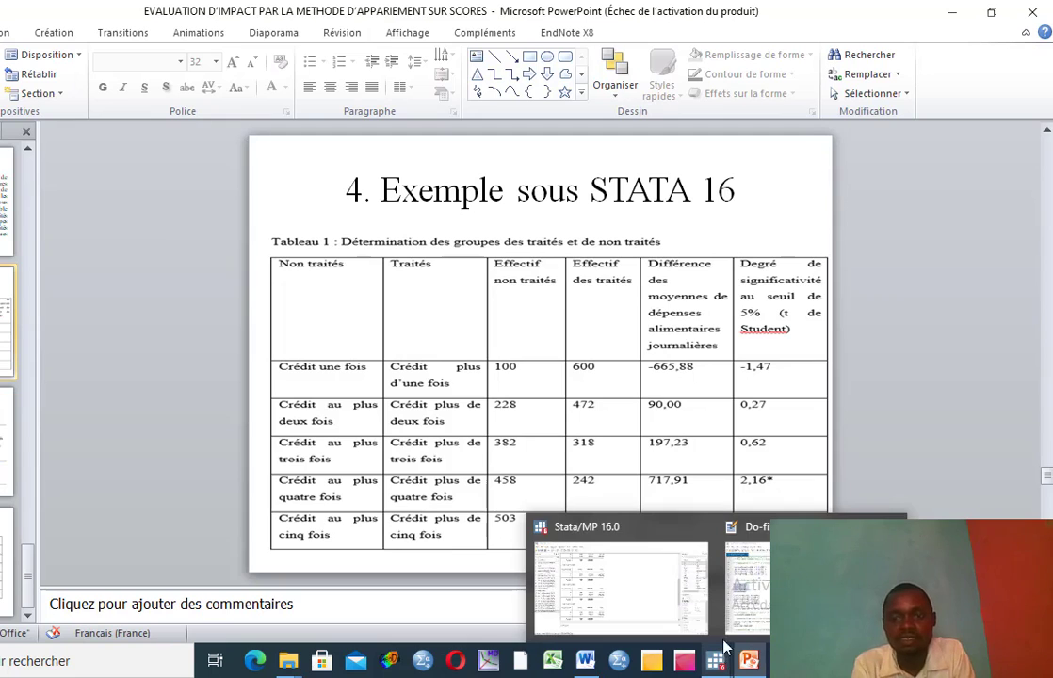
{"action": "left_click", "coordinate": [672, 614]}
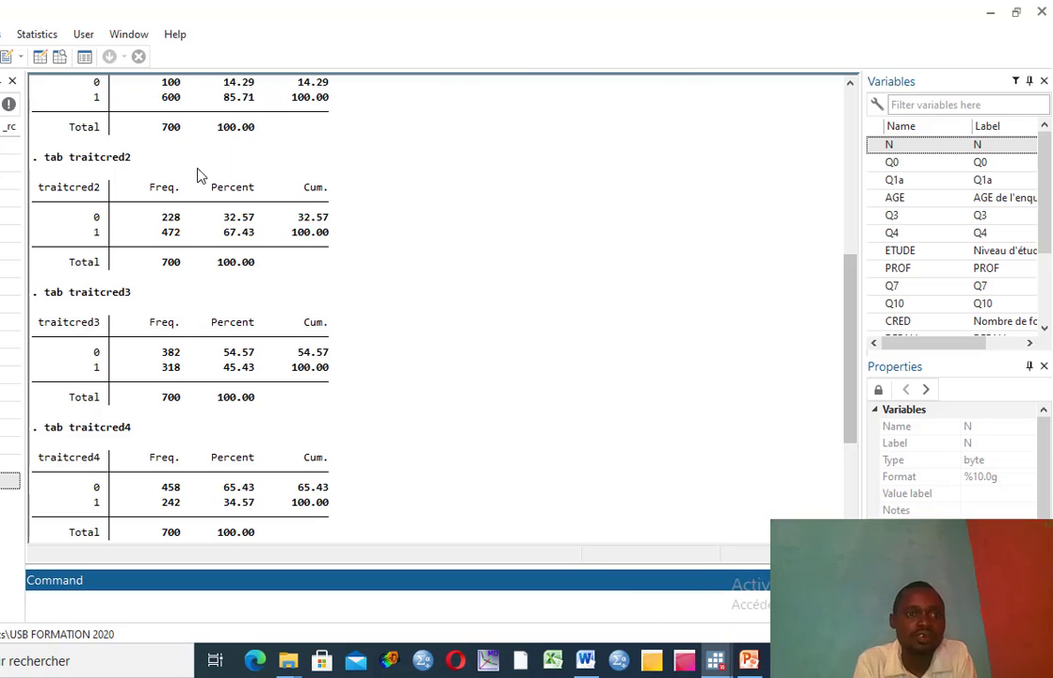
- Open the t test (mean-comparison test) dialog and choose a two-sample test using groups
{"action": "left_click", "coordinate": [38, 35]}
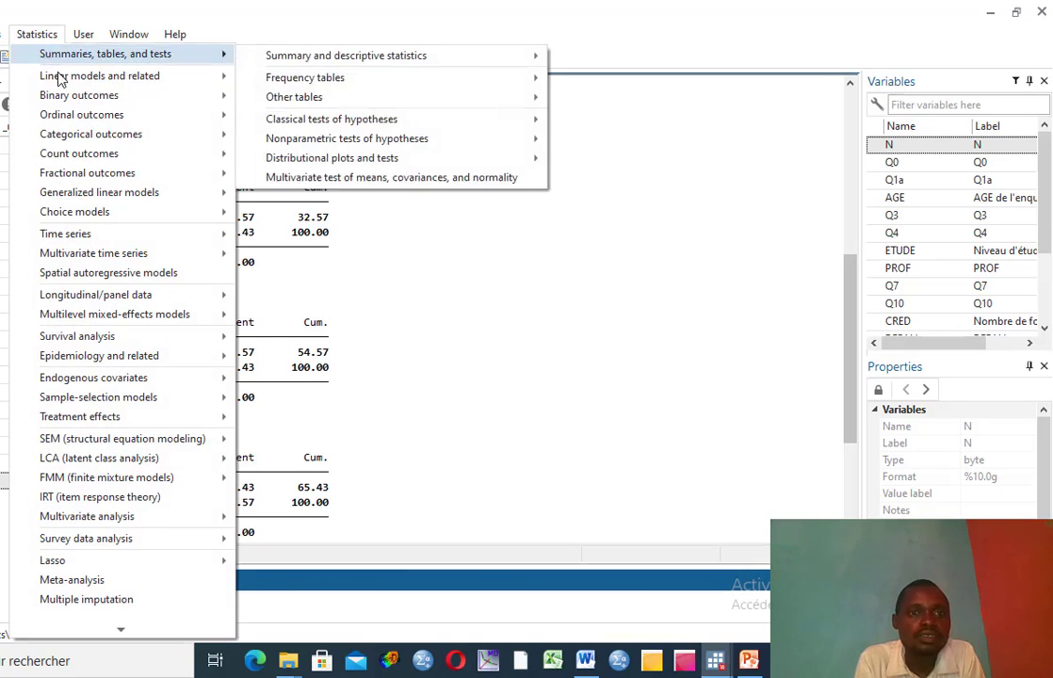
{"action": "mouse_move", "coordinate": [69, 81]}
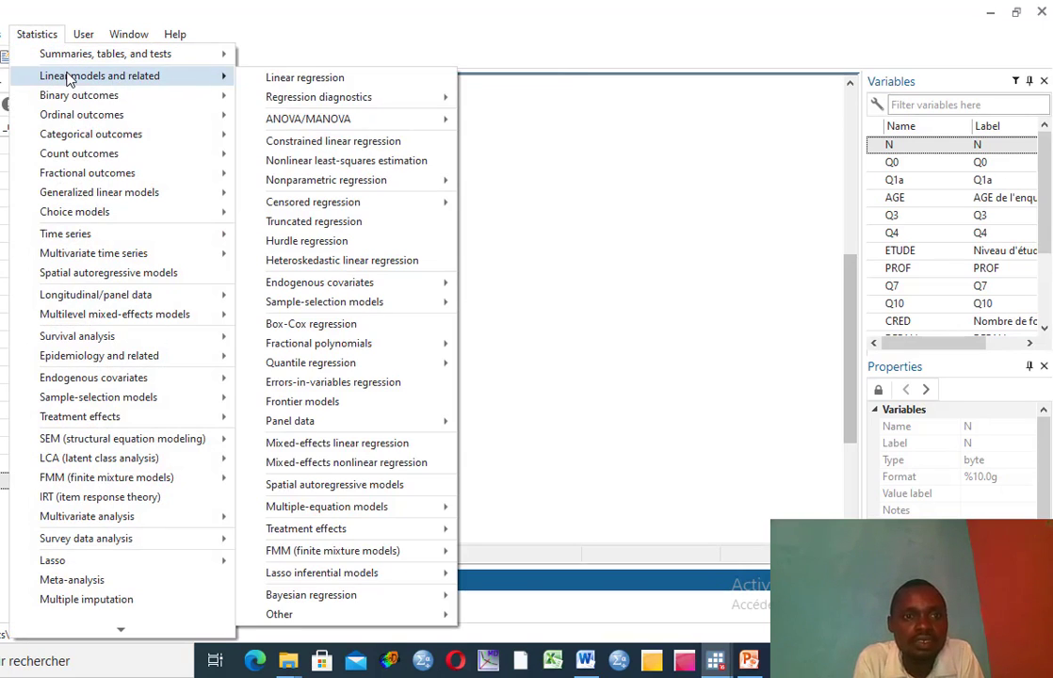
{"action": "mouse_move", "coordinate": [114, 54]}
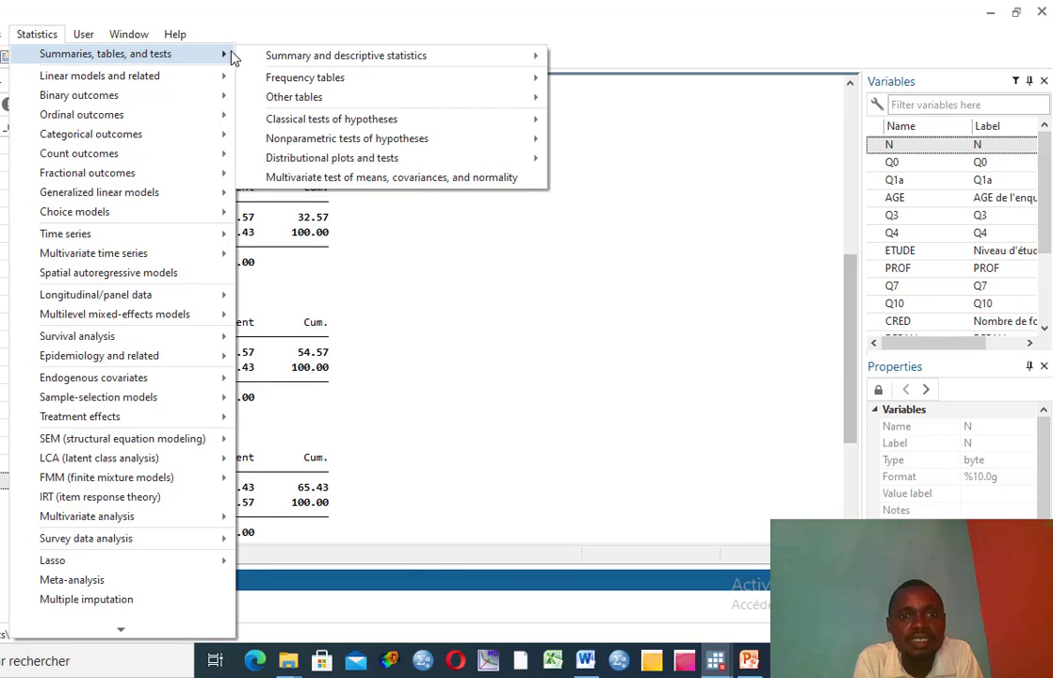
{"action": "mouse_move", "coordinate": [274, 59]}
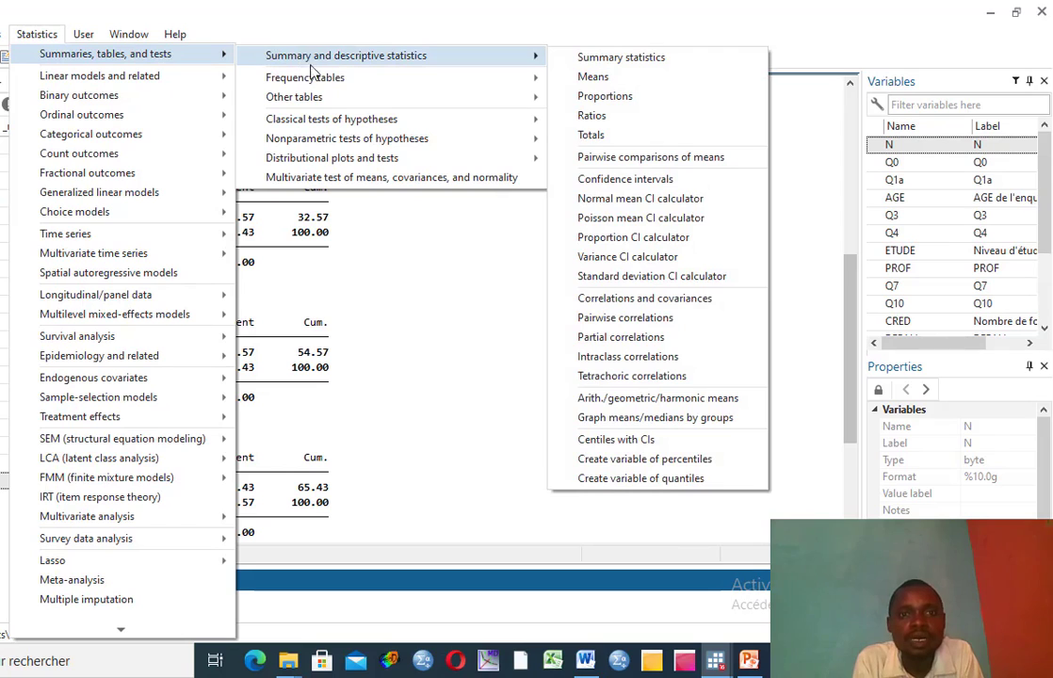
{"action": "mouse_move", "coordinate": [337, 83]}
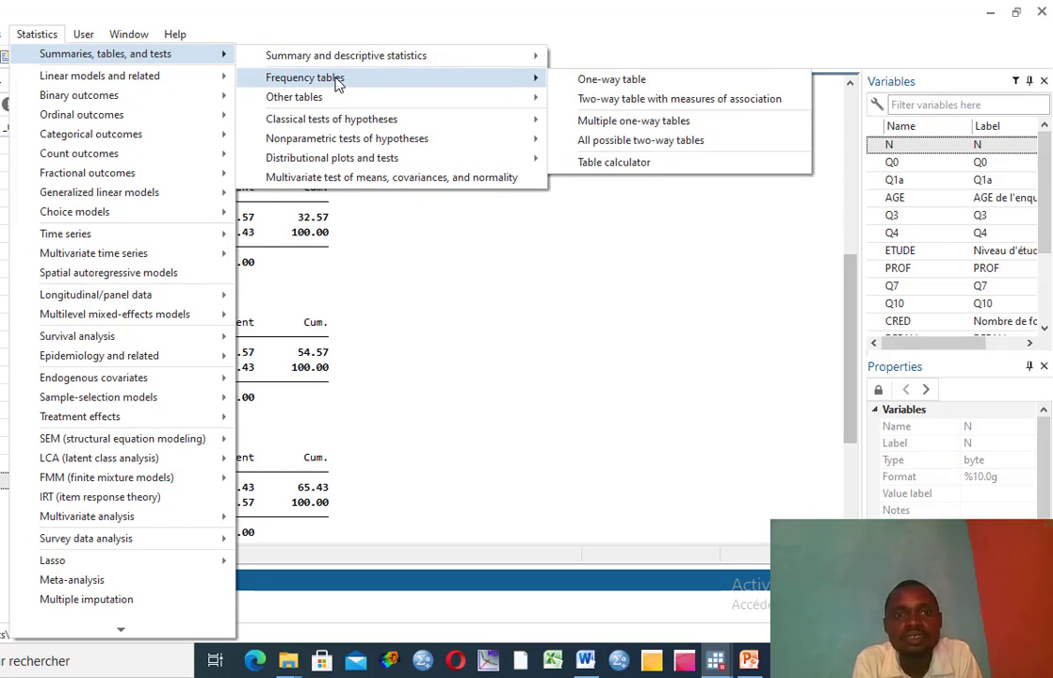
{"action": "mouse_move", "coordinate": [358, 119]}
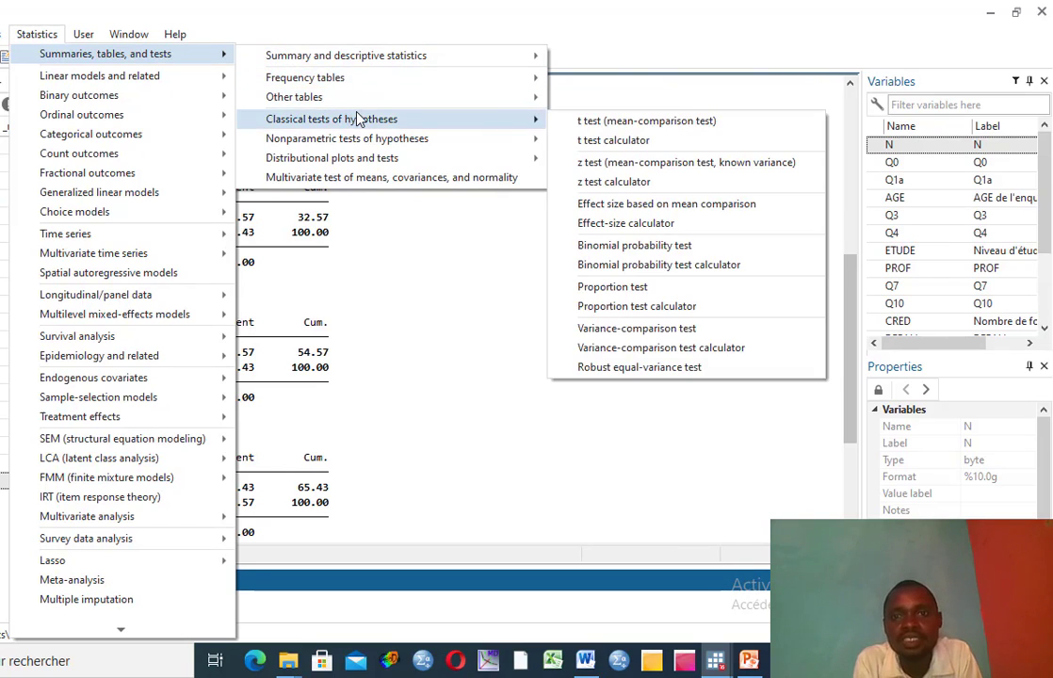
{"action": "left_click", "coordinate": [604, 127]}
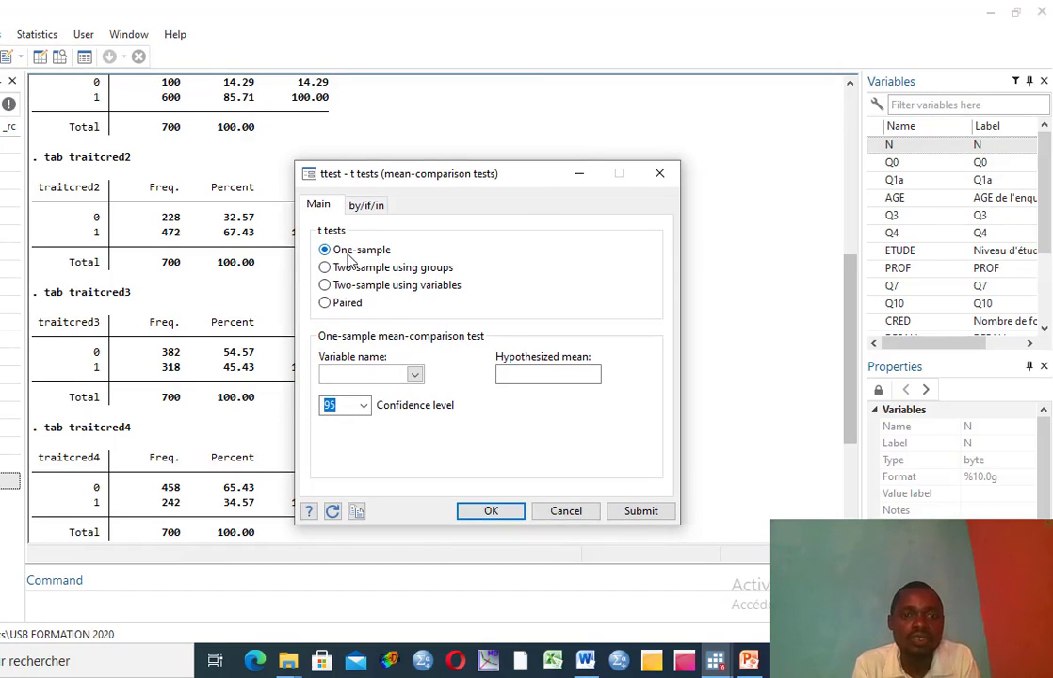
{"action": "left_click", "coordinate": [337, 270]}
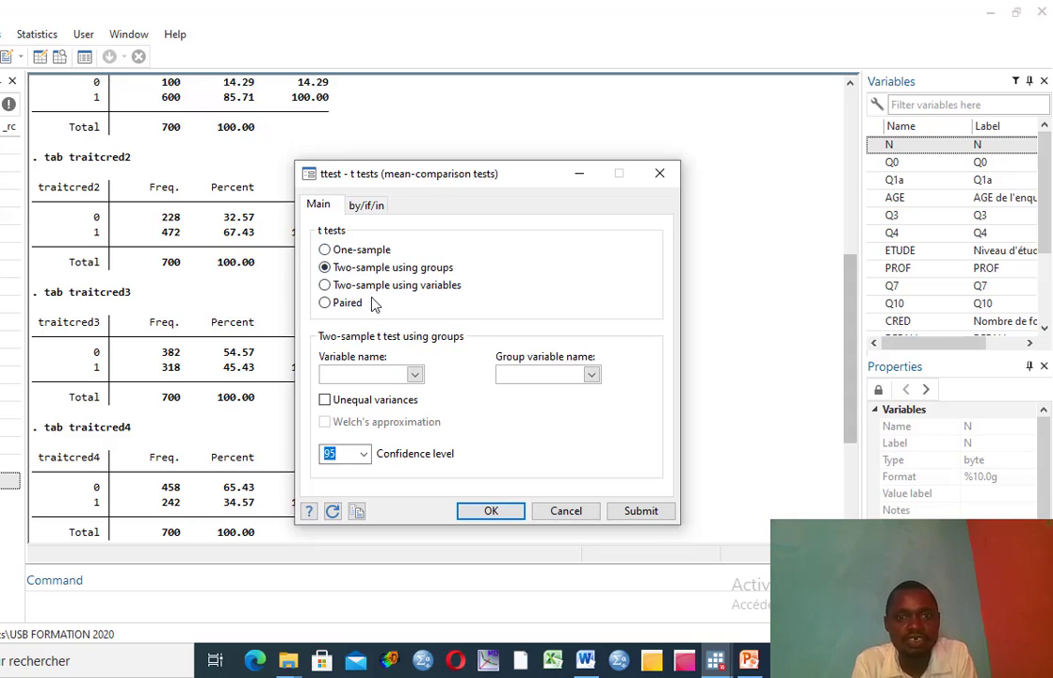
- Set DEPALI as the test variable and traitcred1 as the group variable of the two-sample t test
{"action": "left_click", "coordinate": [415, 375]}
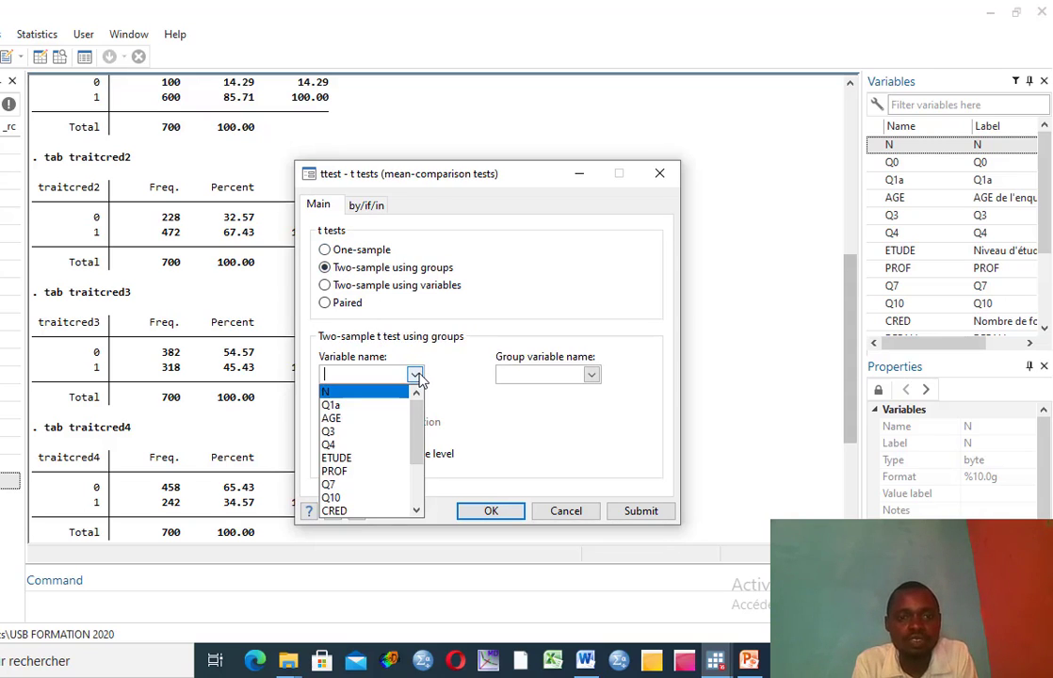
{"action": "left_click", "coordinate": [416, 510]}
{"action": "left_click", "coordinate": [416, 510]}
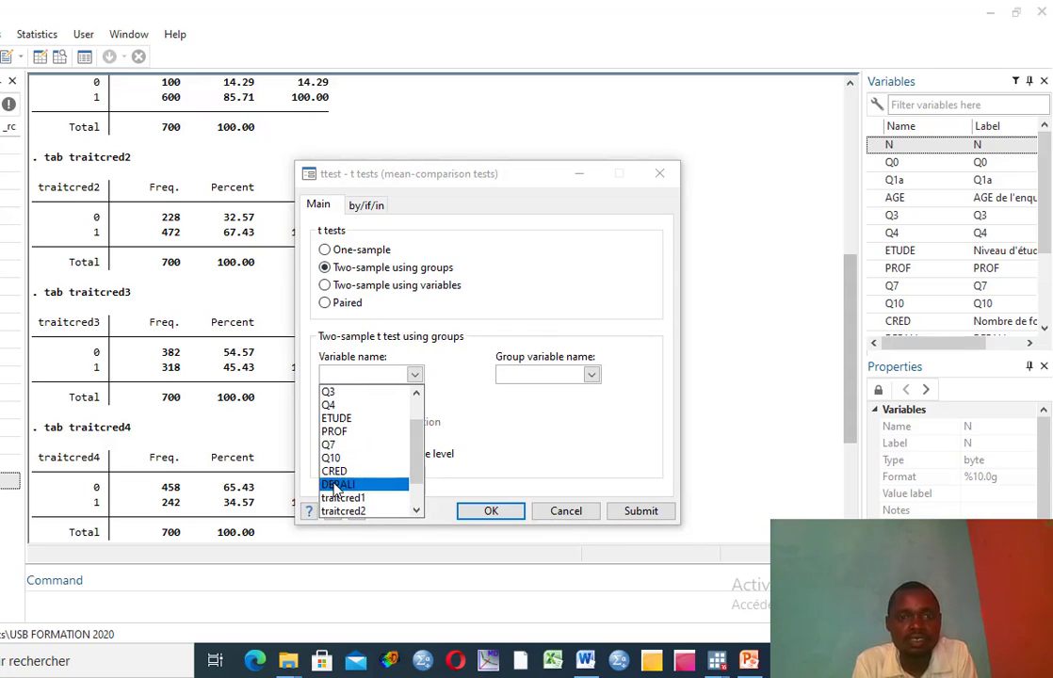
{"action": "left_click", "coordinate": [334, 484]}
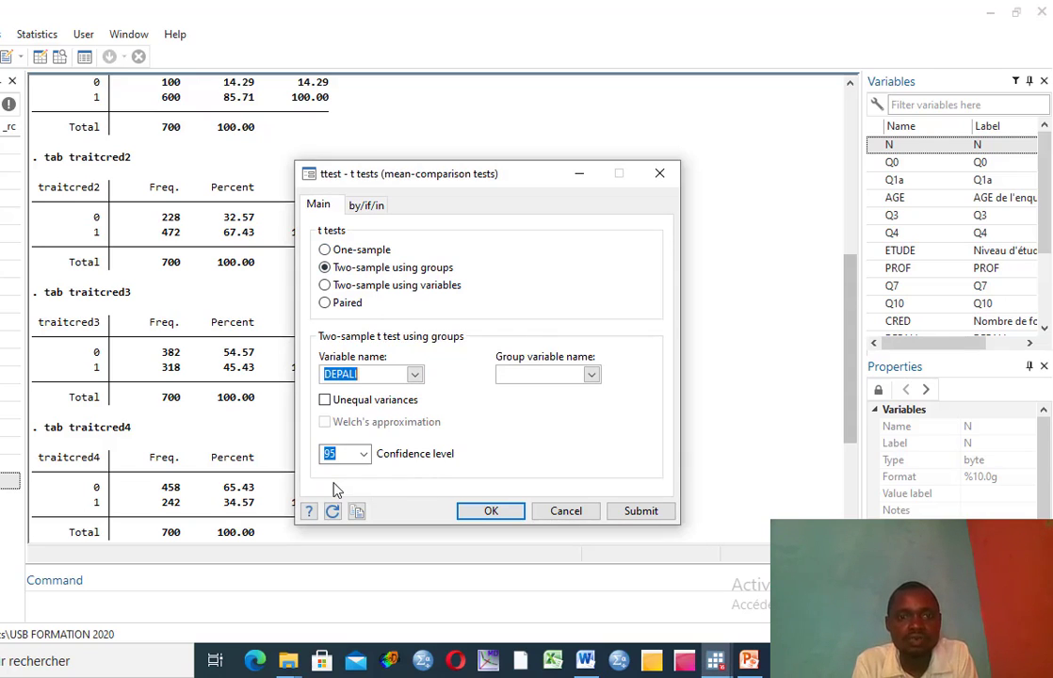
{"action": "left_click", "coordinate": [592, 375]}
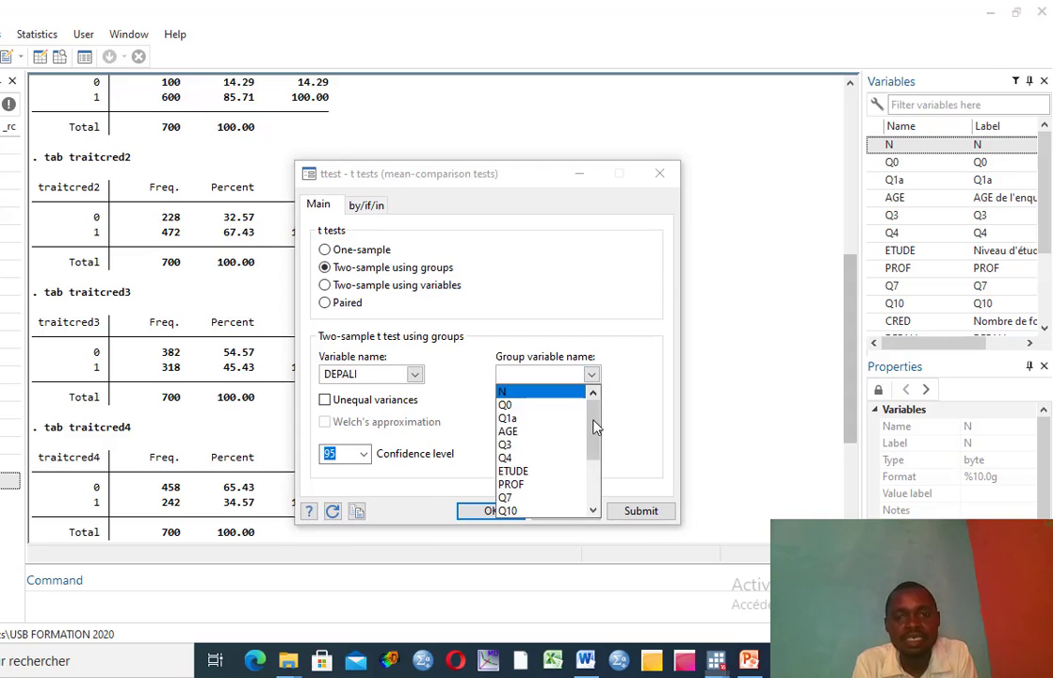
{"action": "left_click_drag", "start_coordinate": [594, 429], "coordinate": [593, 492]}
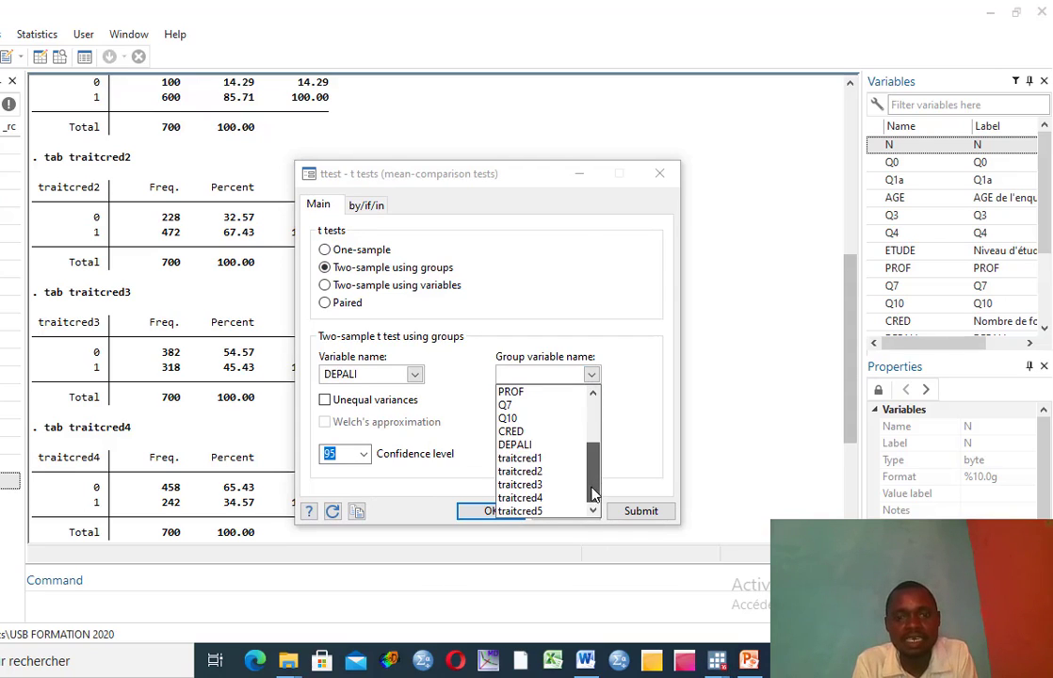
{"action": "left_click", "coordinate": [530, 460]}
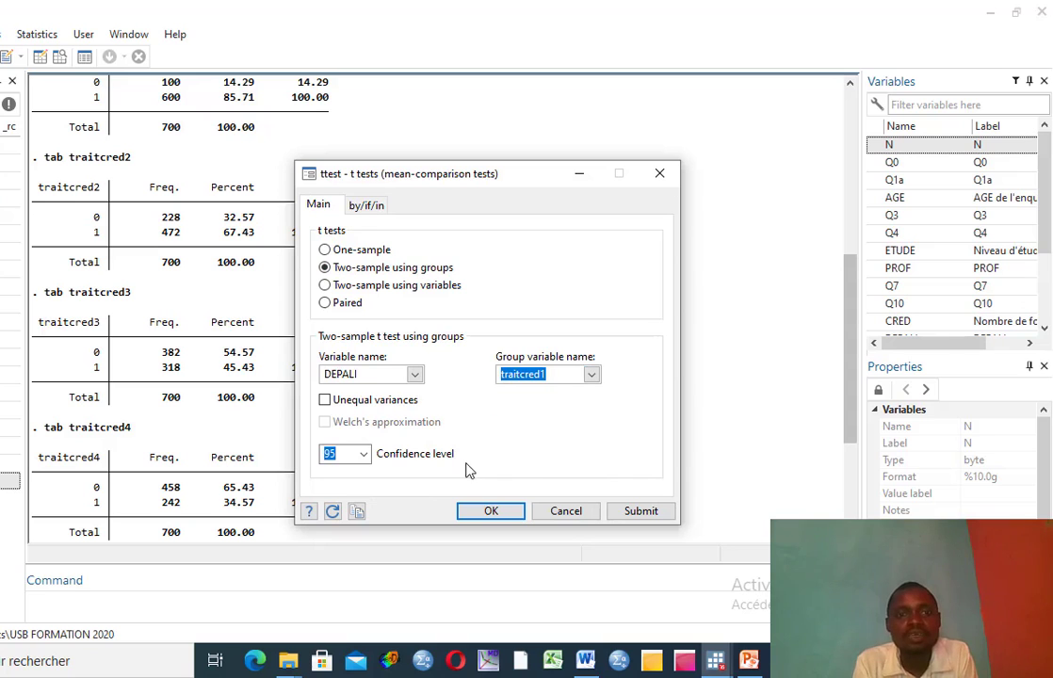
- Run the t test of DEPALI by traitcred1 and compare its result with Table 1 in the PowerPoint presentation
{"action": "left_click", "coordinate": [632, 521]}
{"action": "left_click_drag", "start_coordinate": [480, 181], "coordinate": [823, 258]}
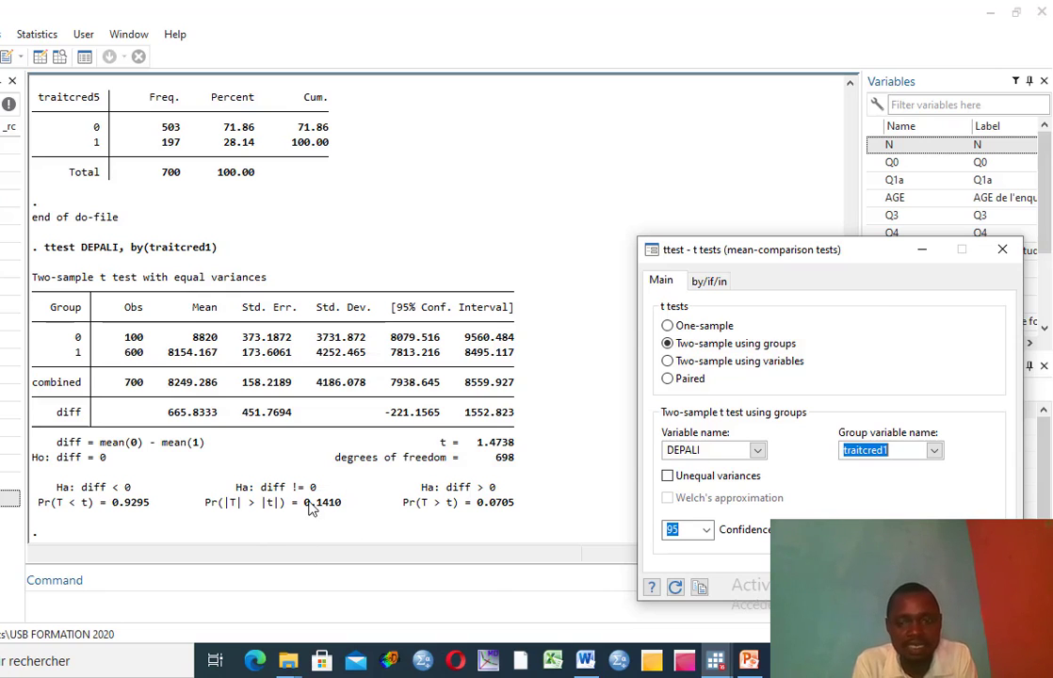
{"action": "mouse_move", "coordinate": [715, 659]}
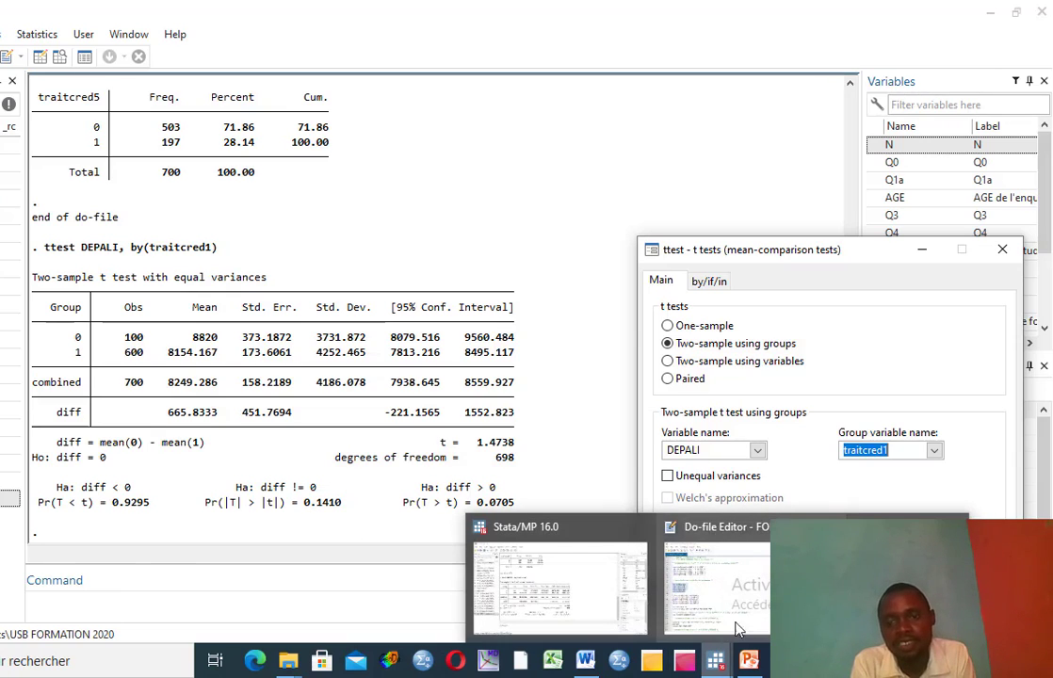
{"action": "left_click", "coordinate": [764, 663]}
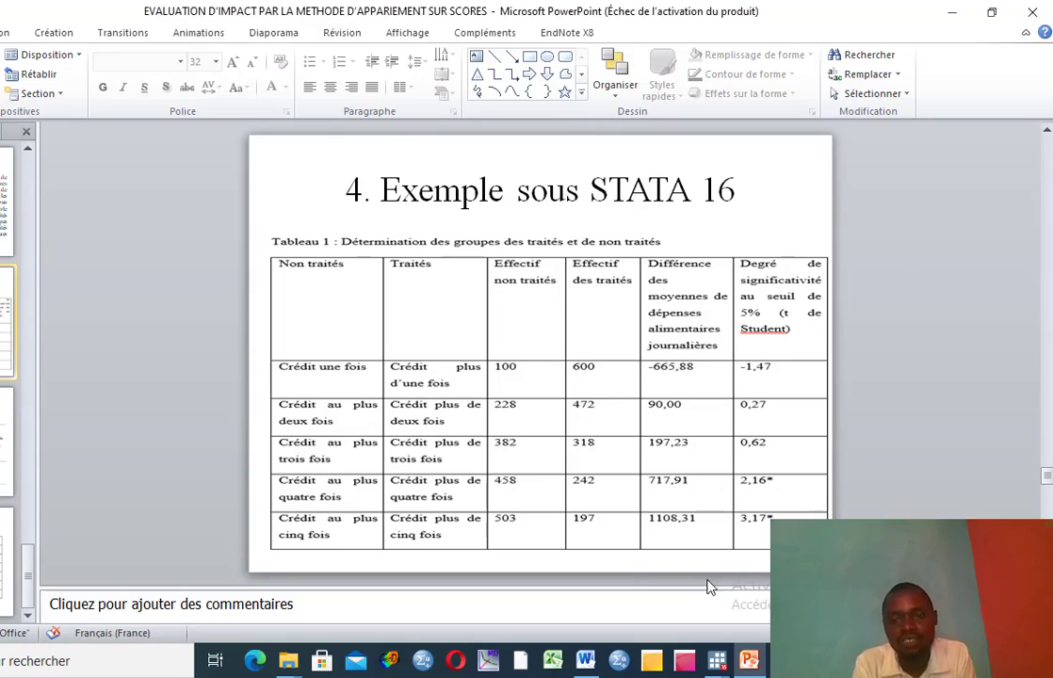
- Run the two-sample t test of DEPALI grouped by traitcred5 and bring up its output in Stata
{"action": "mouse_move", "coordinate": [717, 661]}
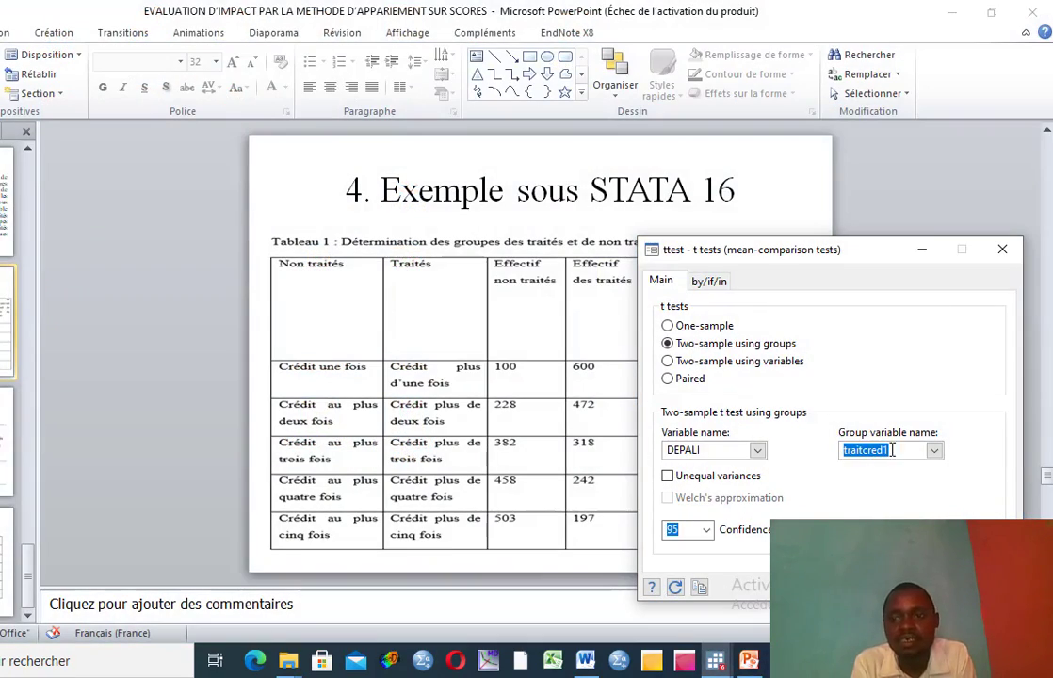
{"action": "left_click", "coordinate": [933, 451]}
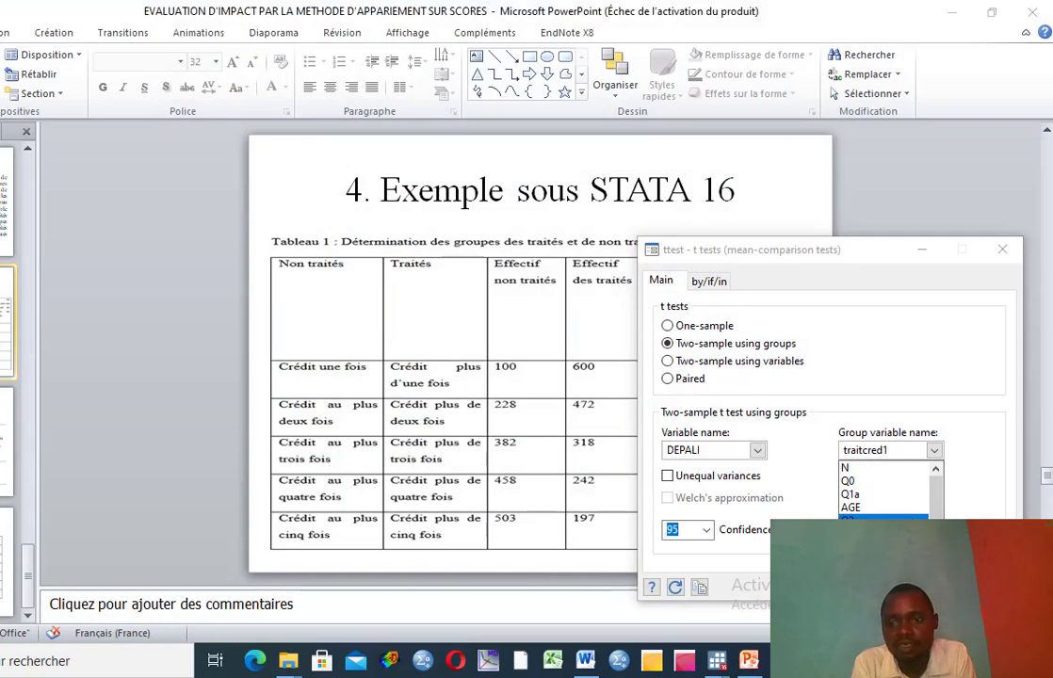
{"action": "scroll", "coordinate": [933, 476], "scroll_direction": "down", "scroll_amount": 1}
{"action": "scroll", "coordinate": [883, 490], "scroll_direction": "down", "scroll_amount": 1}
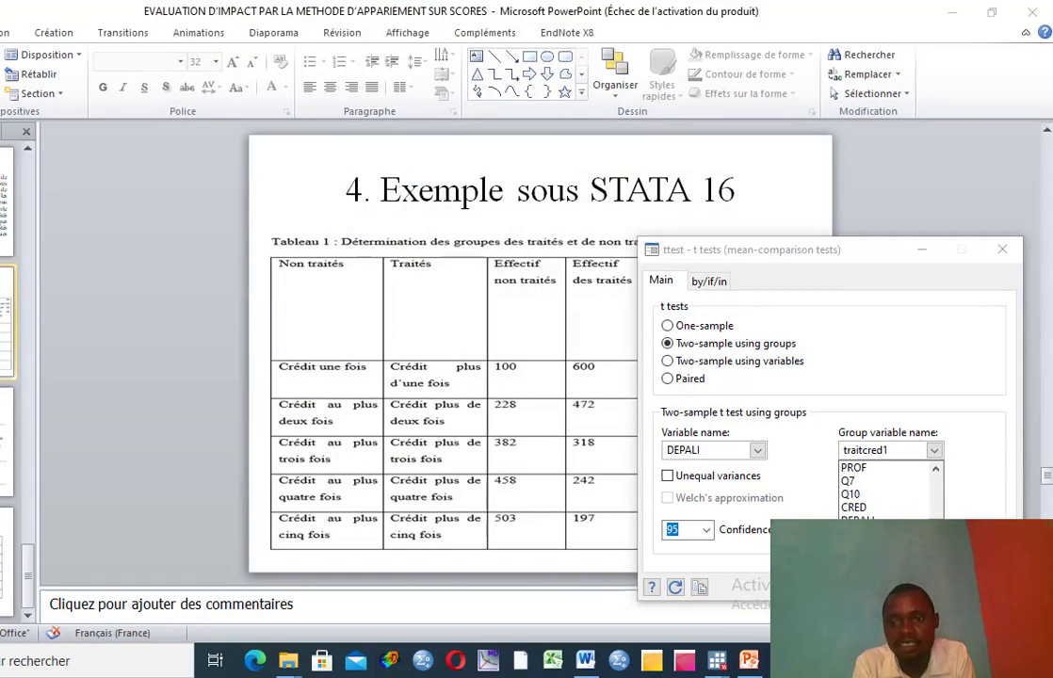
{"action": "left_click", "coordinate": [861, 506]}
{"action": "key", "text": "Return"}
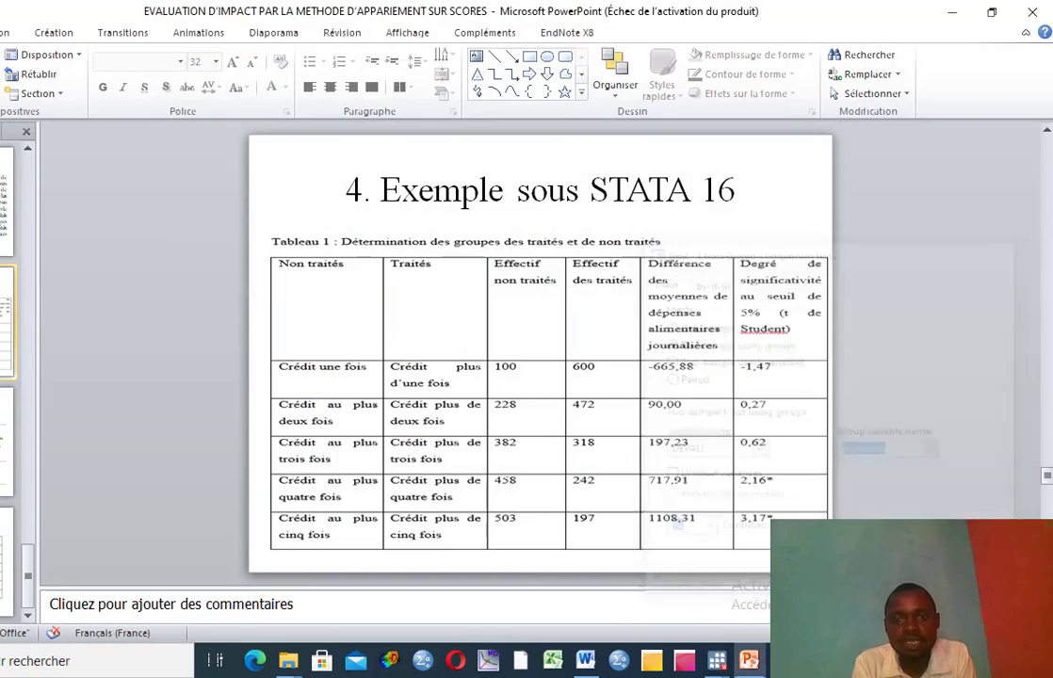
{"action": "mouse_move", "coordinate": [719, 665]}
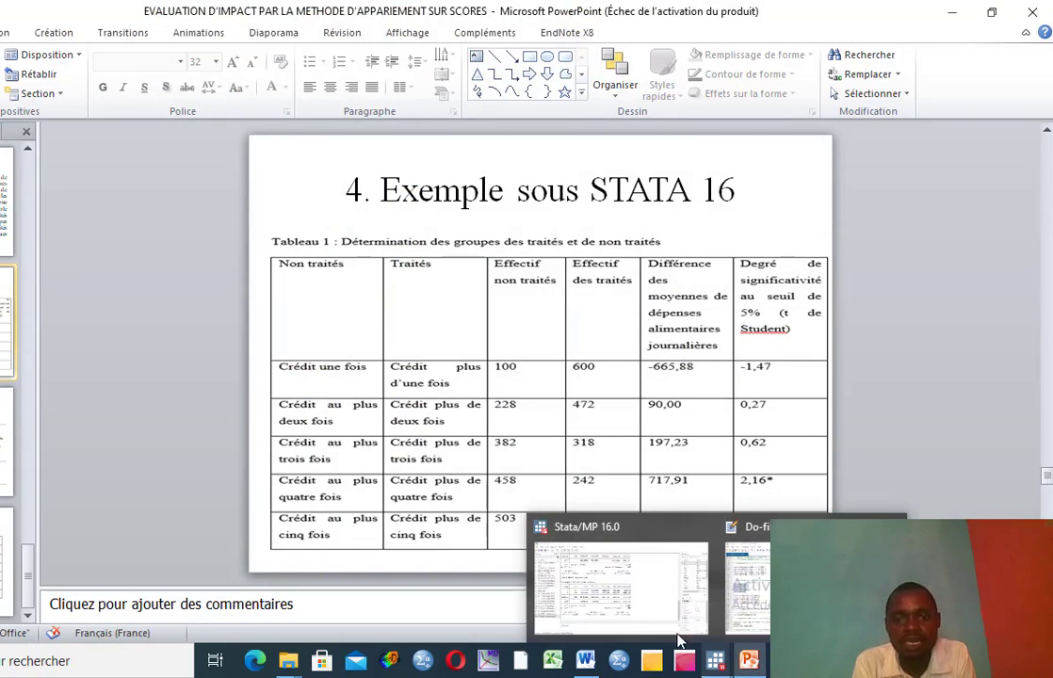
{"action": "left_click", "coordinate": [662, 624]}
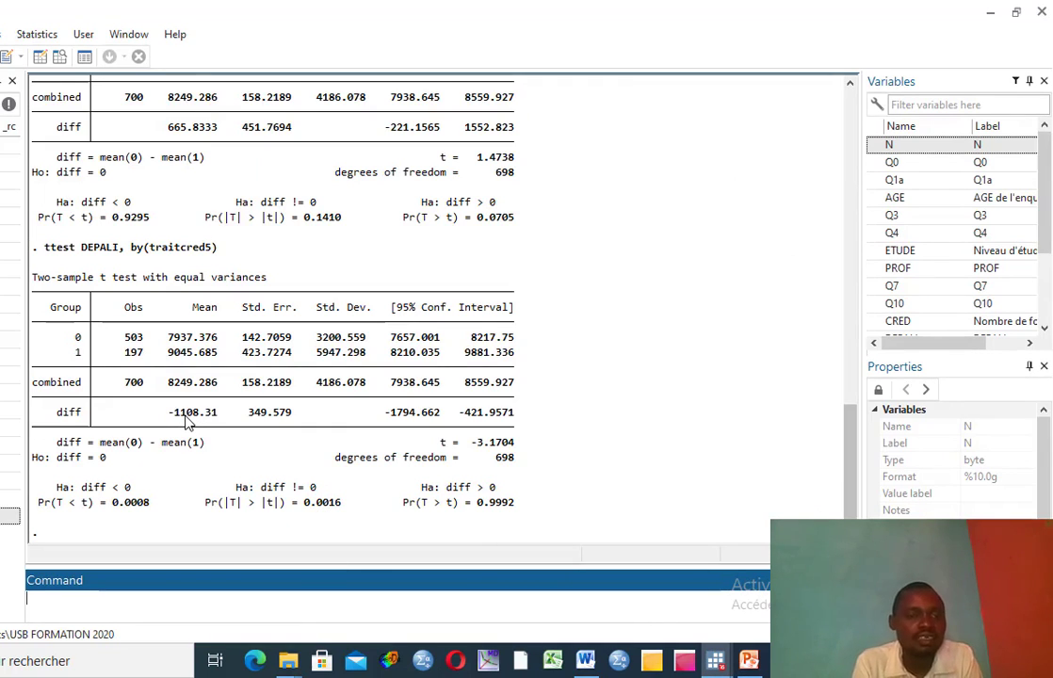
- Compare the traitcred5 t test result with Table 1 in PowerPoint, and return to Stata's do-file
{"action": "mouse_move", "coordinate": [749, 659]}
{"action": "left_click", "coordinate": [747, 628]}
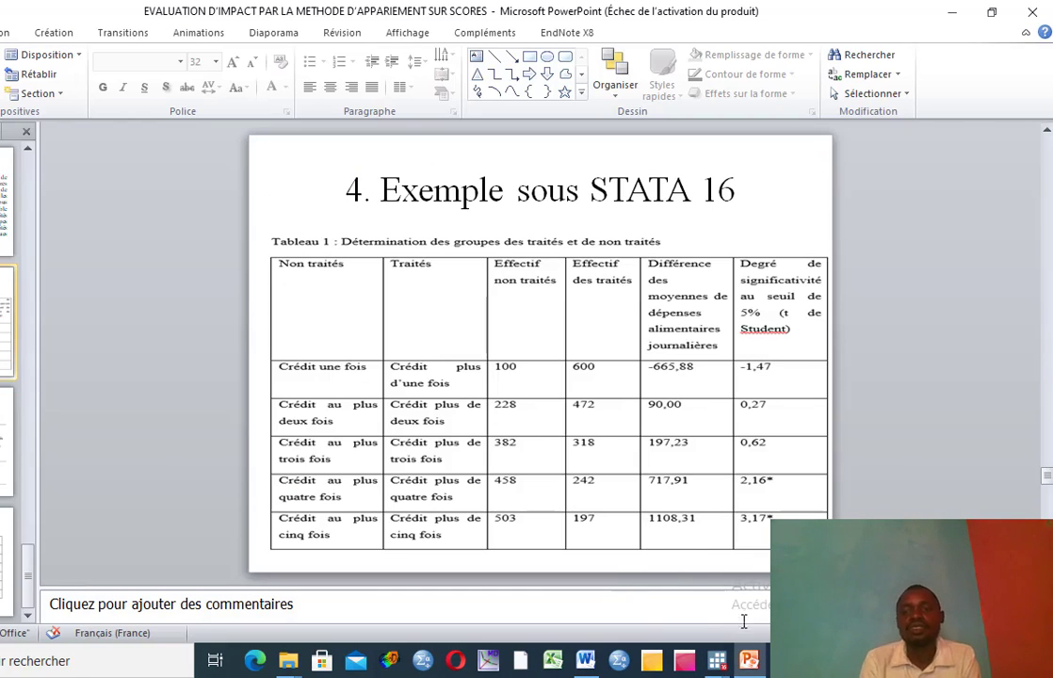
{"action": "mouse_move", "coordinate": [718, 663]}
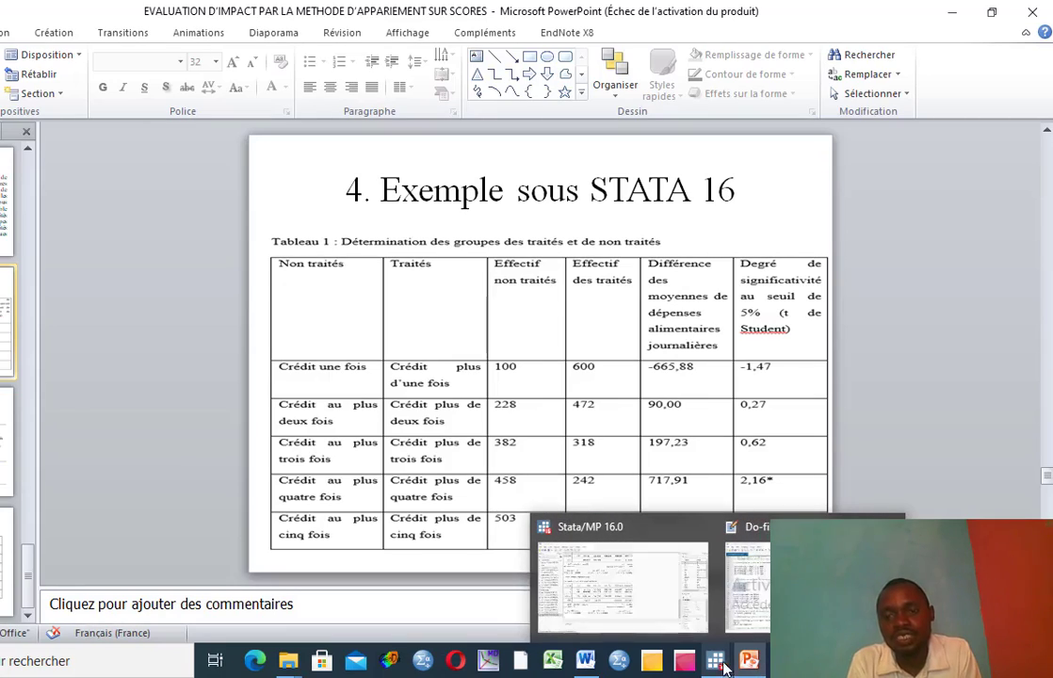
{"action": "left_click", "coordinate": [653, 560]}
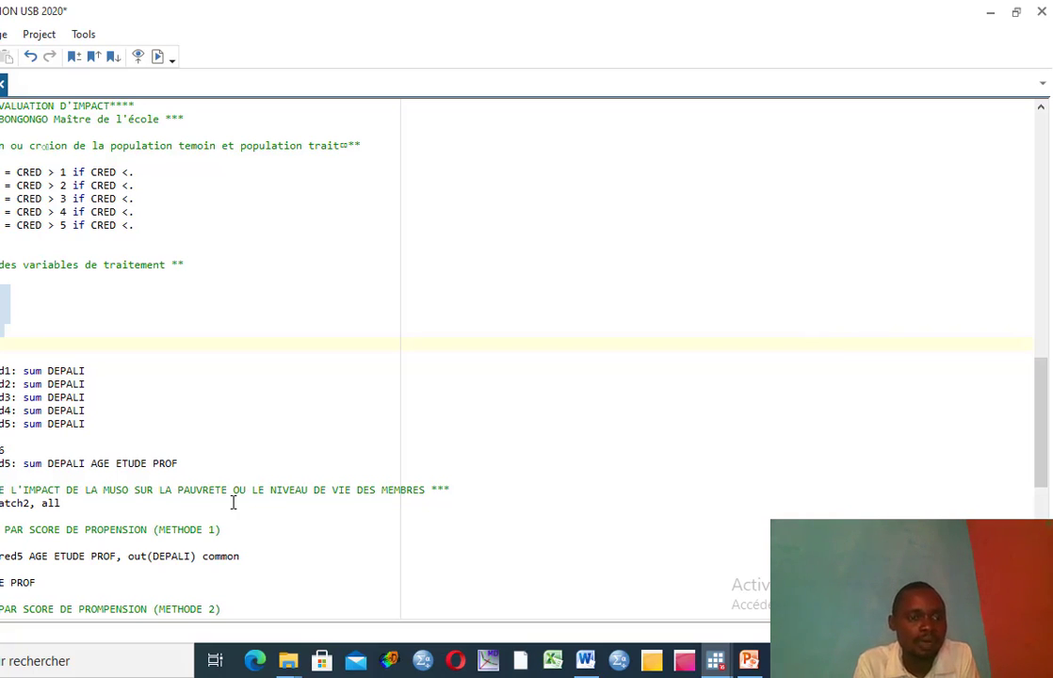
- Run the METHODE 1 do-file lines: psmatch2 traitcred5 AGE ETUDE PROF, out(DEPALI) common, psgraph and pstest AGE ETUDE PROF, and show the output
{"action": "left_click", "coordinate": [19, 516]}
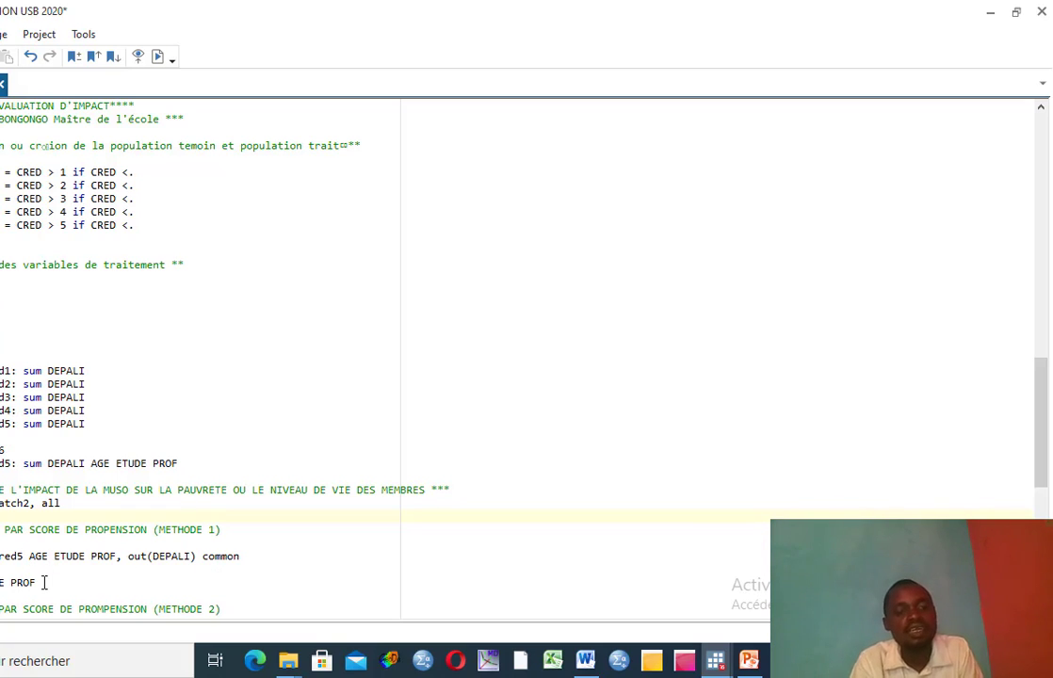
{"action": "left_click_drag", "start_coordinate": [42, 582], "coordinate": [0, 556]}
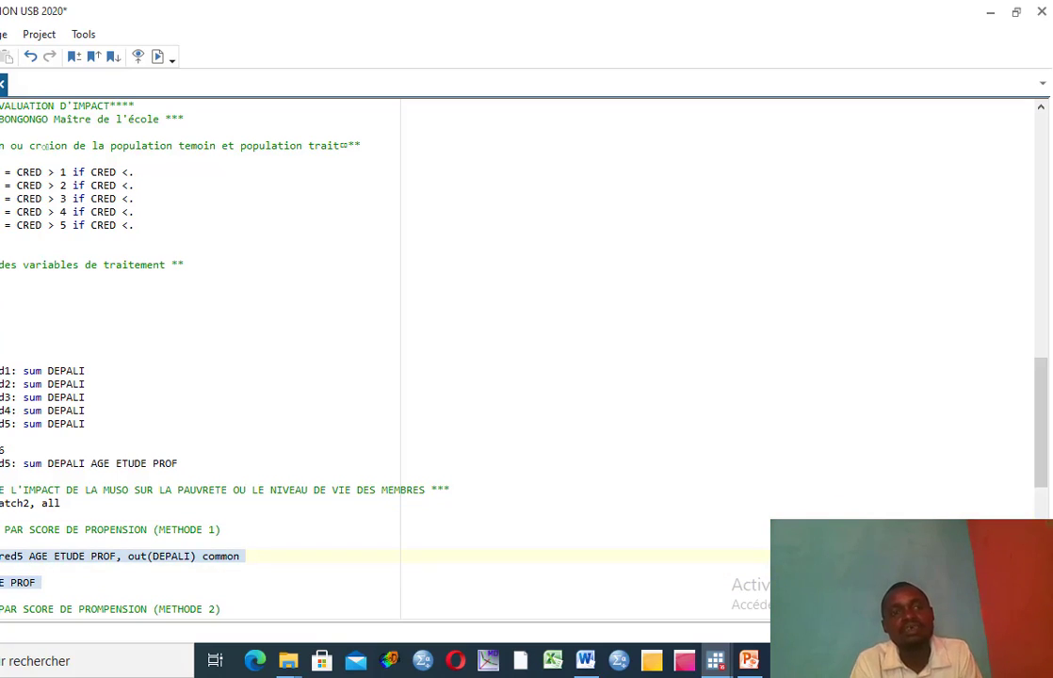
{"action": "left_click", "coordinate": [157, 58]}
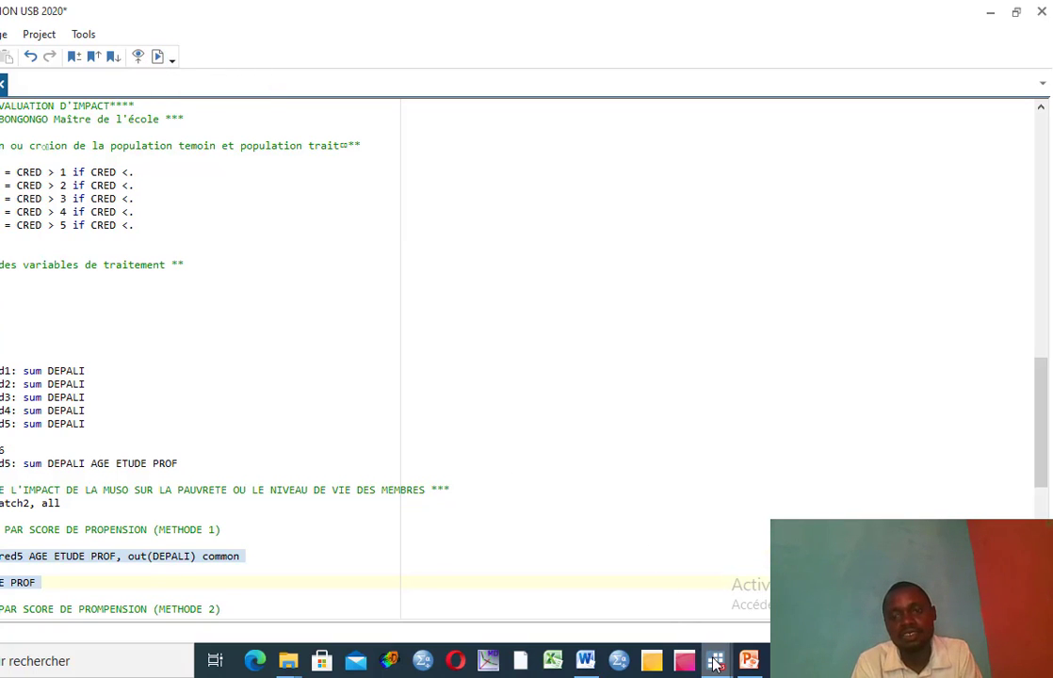
{"action": "mouse_move", "coordinate": [716, 664]}
{"action": "left_click", "coordinate": [650, 608]}
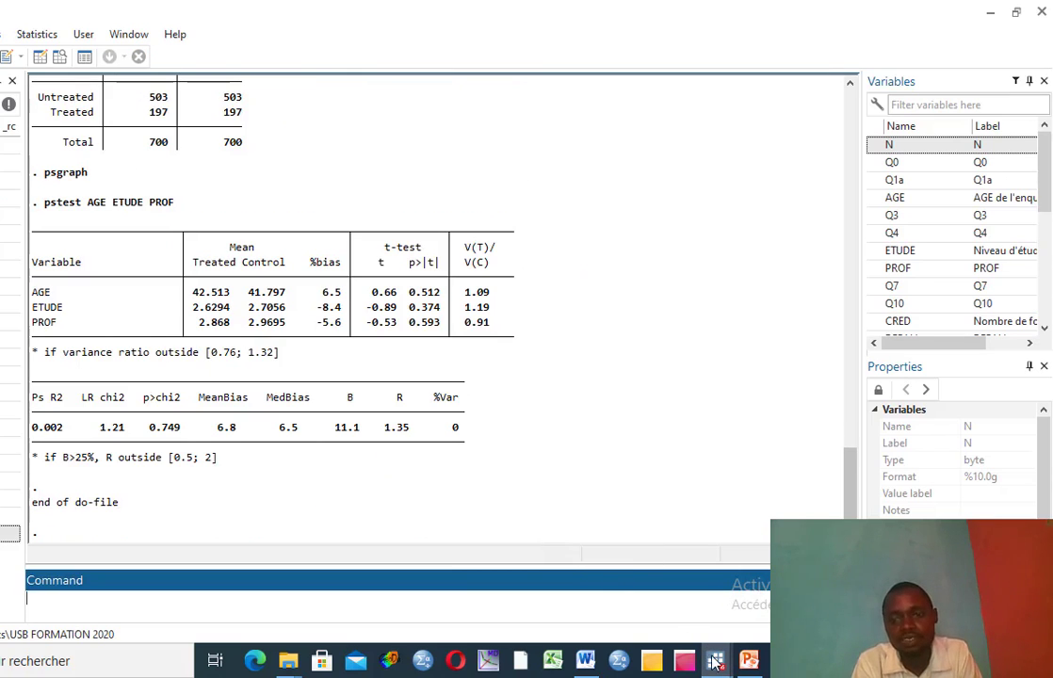
- Examine the propensity score graph of treated and untreated groups, and return to the results output
{"action": "mouse_move", "coordinate": [711, 662]}
{"action": "left_click", "coordinate": [848, 602]}
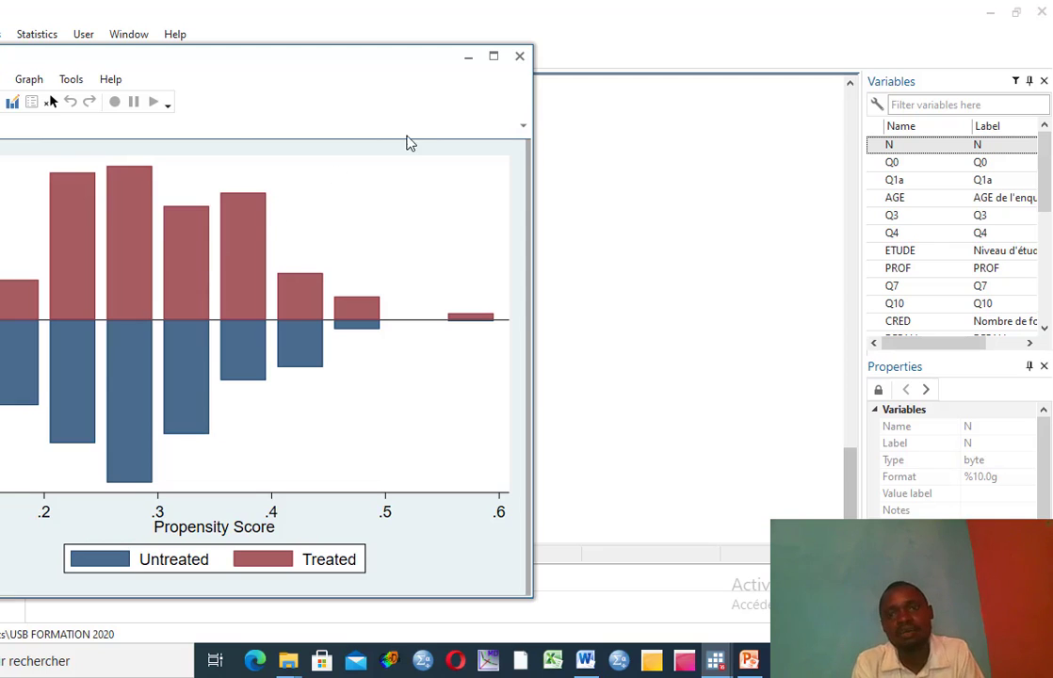
{"action": "left_click", "coordinate": [587, 200]}
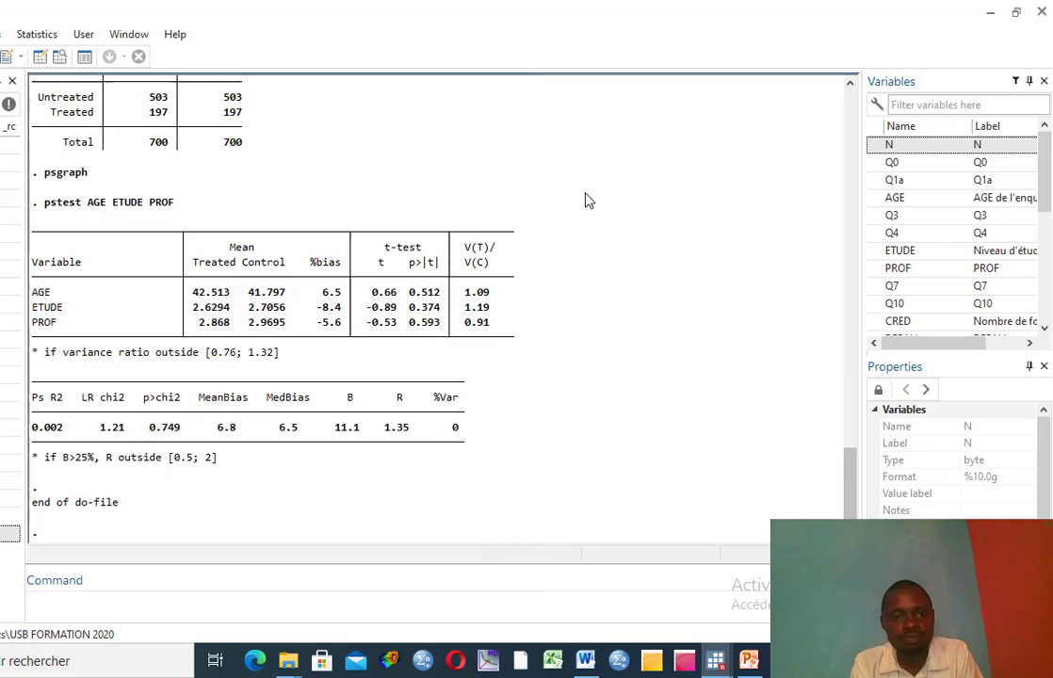
- Examine the psmatch2 output, from the probit regression to the unmatched and ATT differences and the common support table
{"action": "left_click", "coordinate": [850, 83]}
{"action": "left_click", "coordinate": [850, 83]}
{"action": "scroll", "coordinate": [850, 83], "scroll_direction": "up", "scroll_amount": 8}
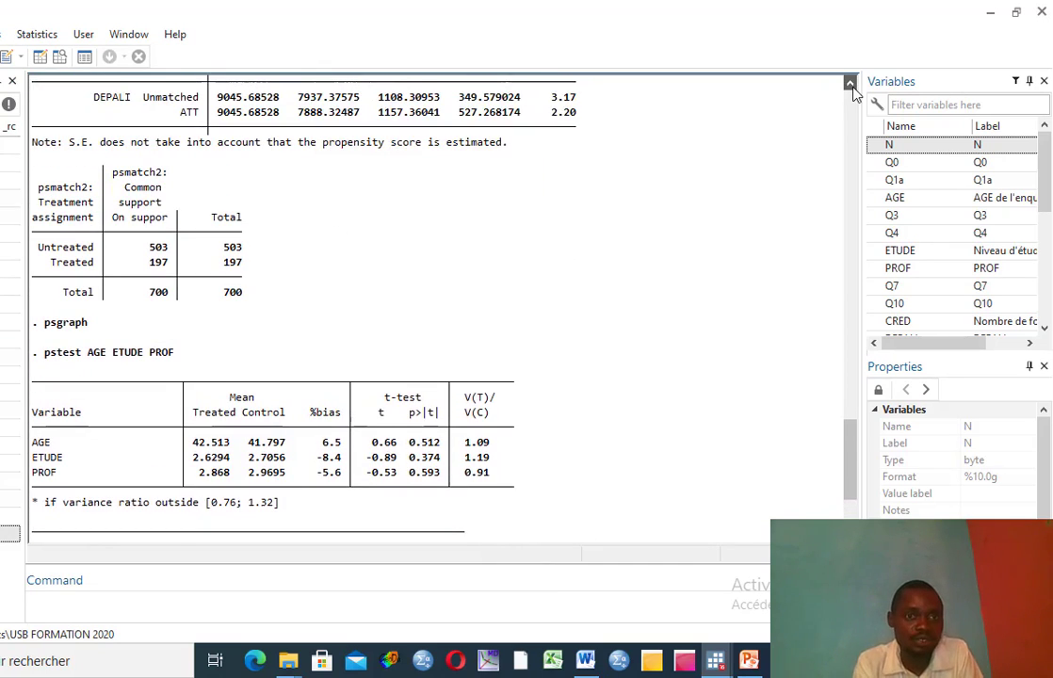
{"action": "scroll", "coordinate": [850, 89], "scroll_direction": "up", "scroll_amount": 6}
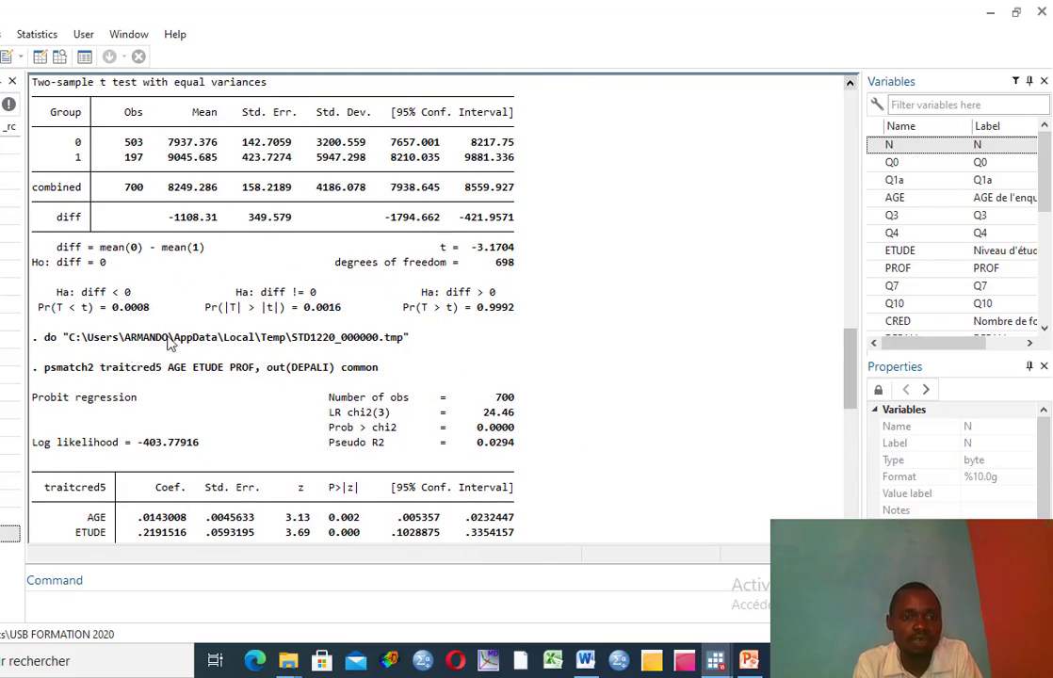
{"action": "scroll", "coordinate": [290, 411], "scroll_direction": "down", "scroll_amount": 3}
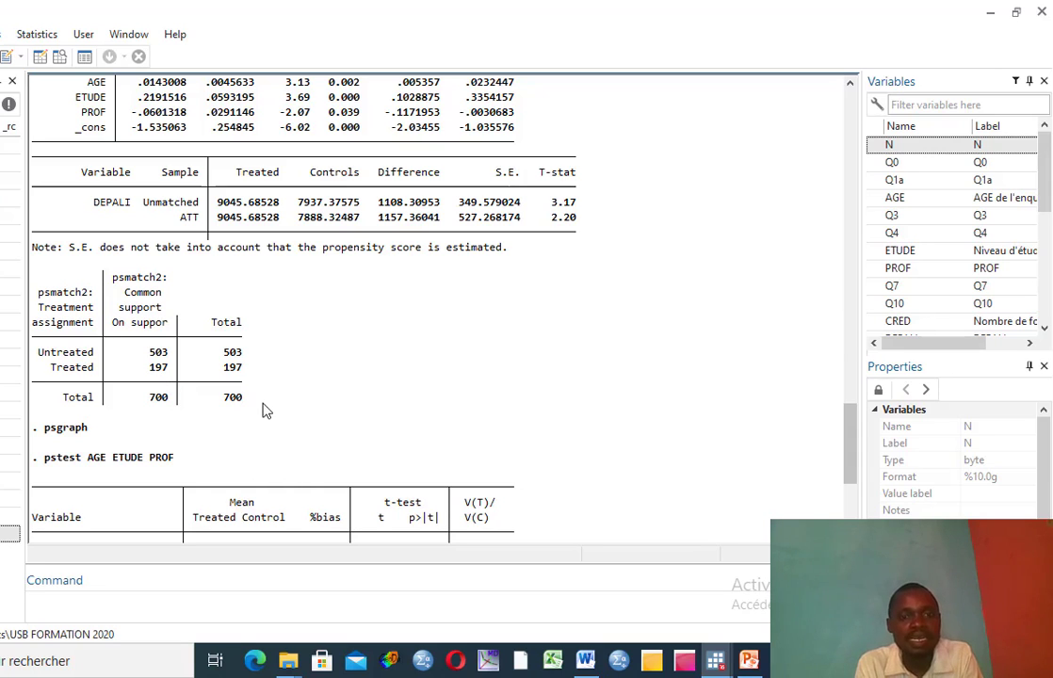
- Examine the pstest balance tables for AGE, ETUDE and PROF, and return to the do-file
{"action": "scroll", "coordinate": [267, 433], "scroll_direction": "down", "scroll_amount": 3}
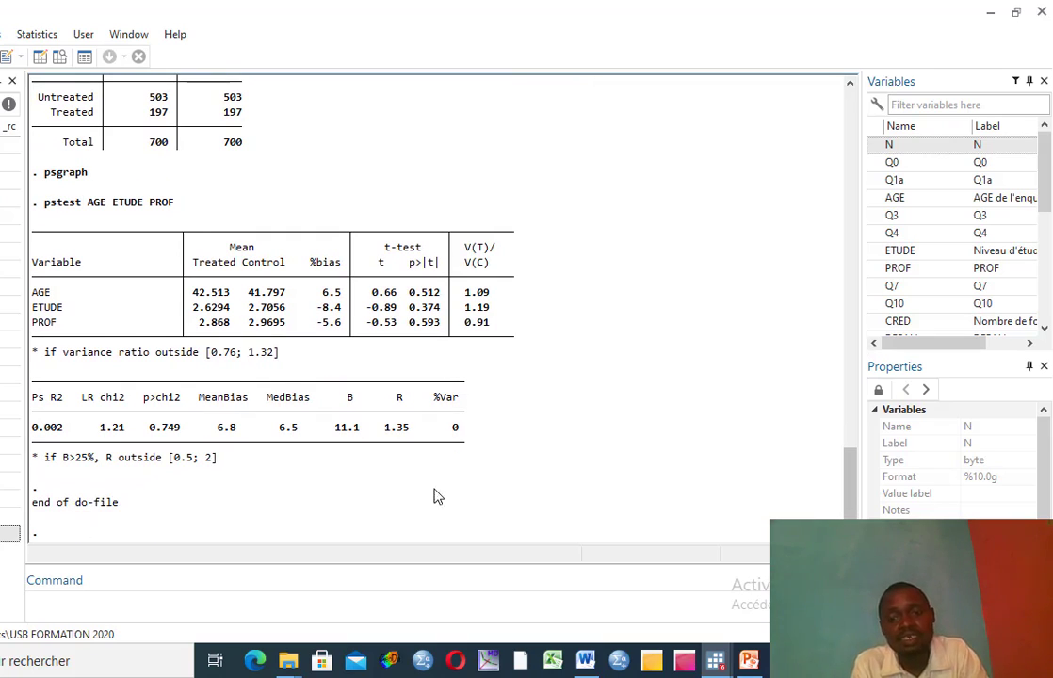
{"action": "mouse_move", "coordinate": [713, 656]}
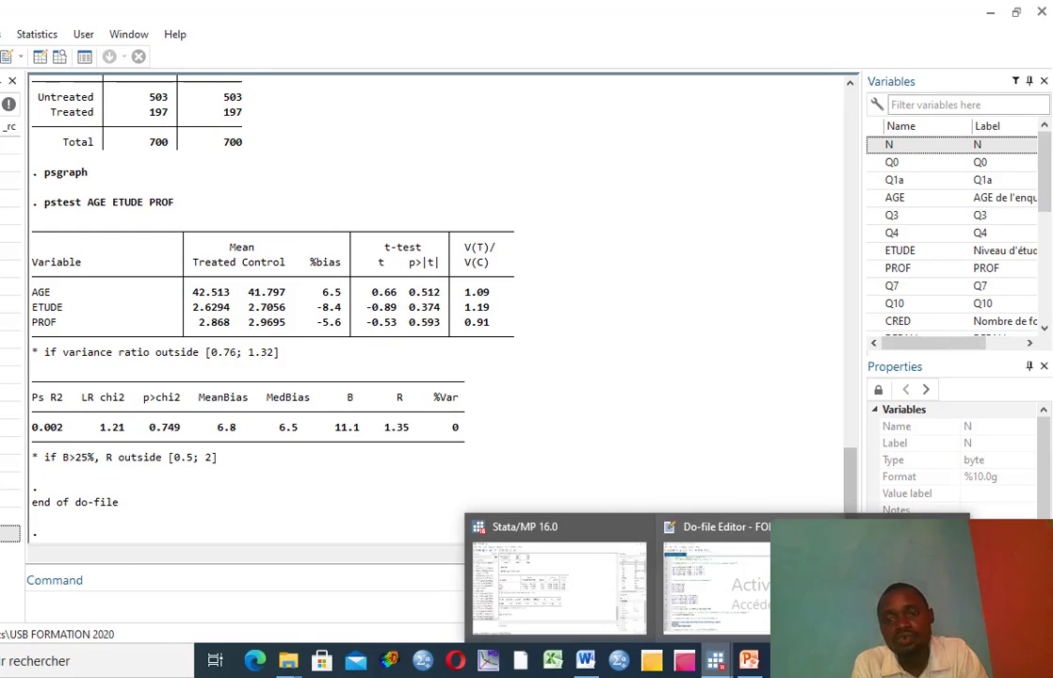
{"action": "left_click", "coordinate": [715, 588]}
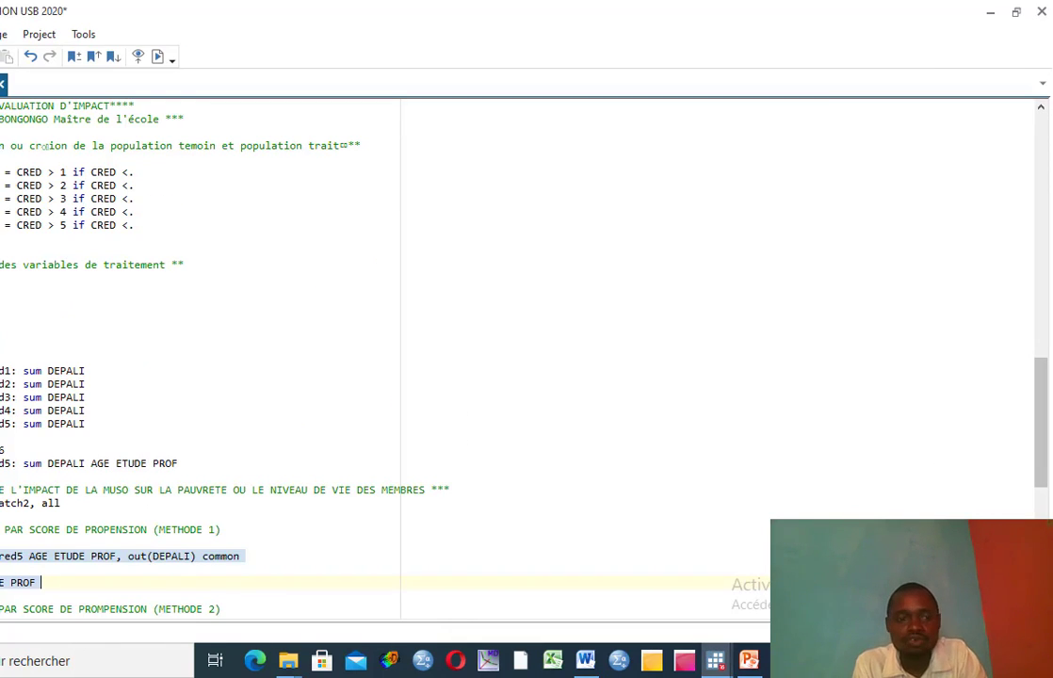
- Run the METHODE 2 propensity score line for traitcred5 on AGE ETUDE PROF with pscore(myscore3) blockid(myblock3) comsup, and show its output
{"action": "scroll", "coordinate": [44, 146], "scroll_direction": "down", "scroll_amount": 4}
{"action": "scroll", "coordinate": [5, 405], "scroll_direction": "down", "scroll_amount": 2}
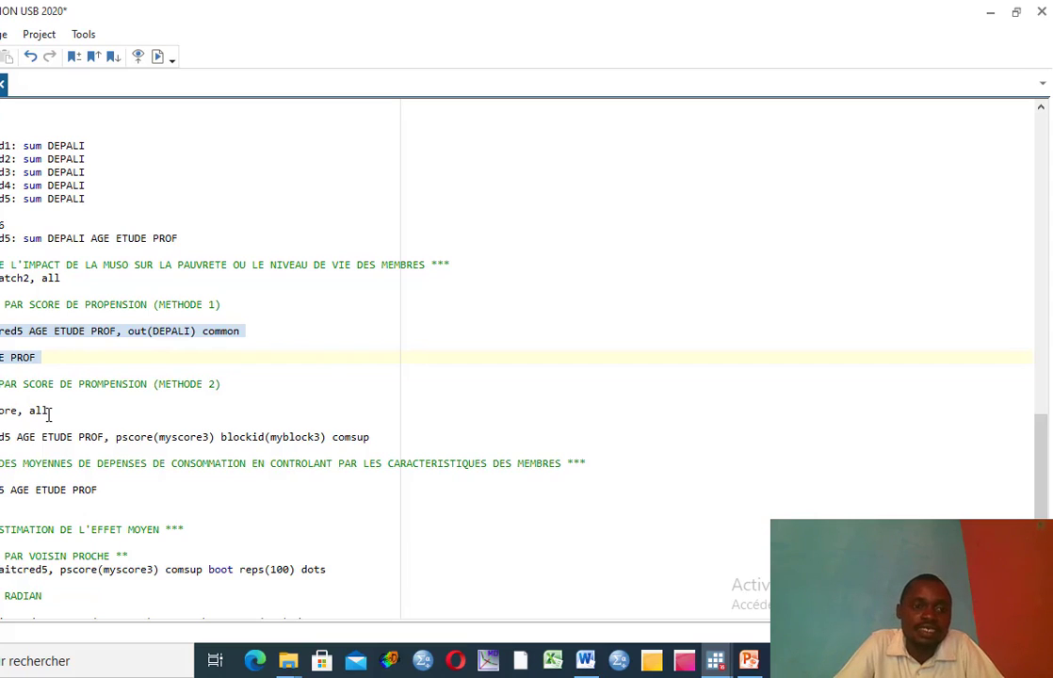
{"action": "left_click", "coordinate": [370, 437]}
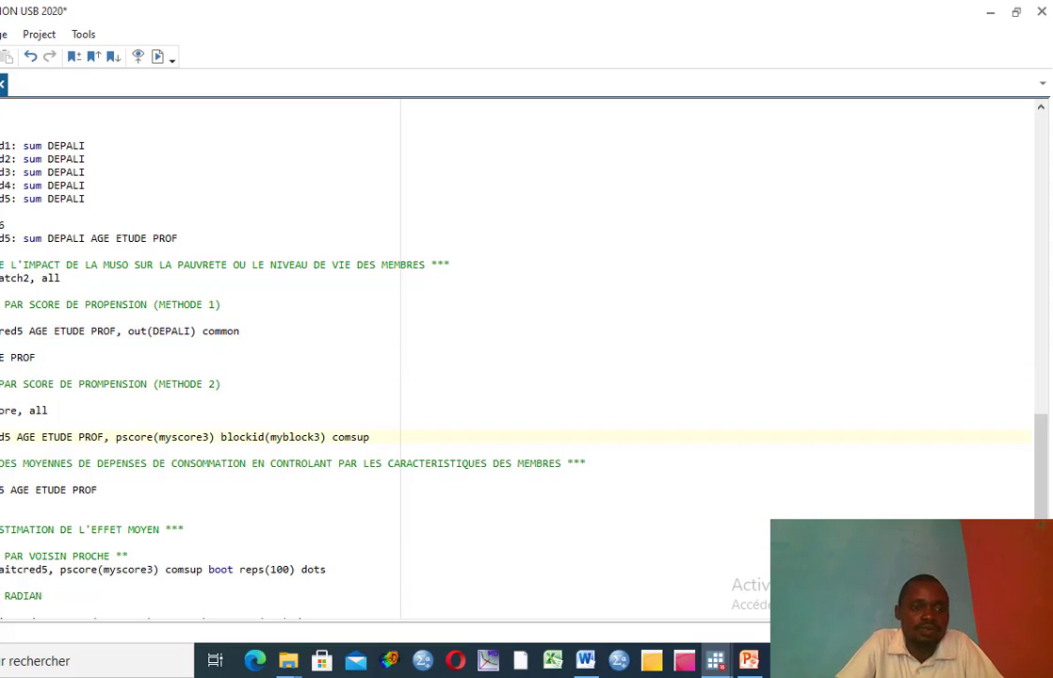
{"action": "left_click_drag", "start_coordinate": [2, 437], "coordinate": [352, 443]}
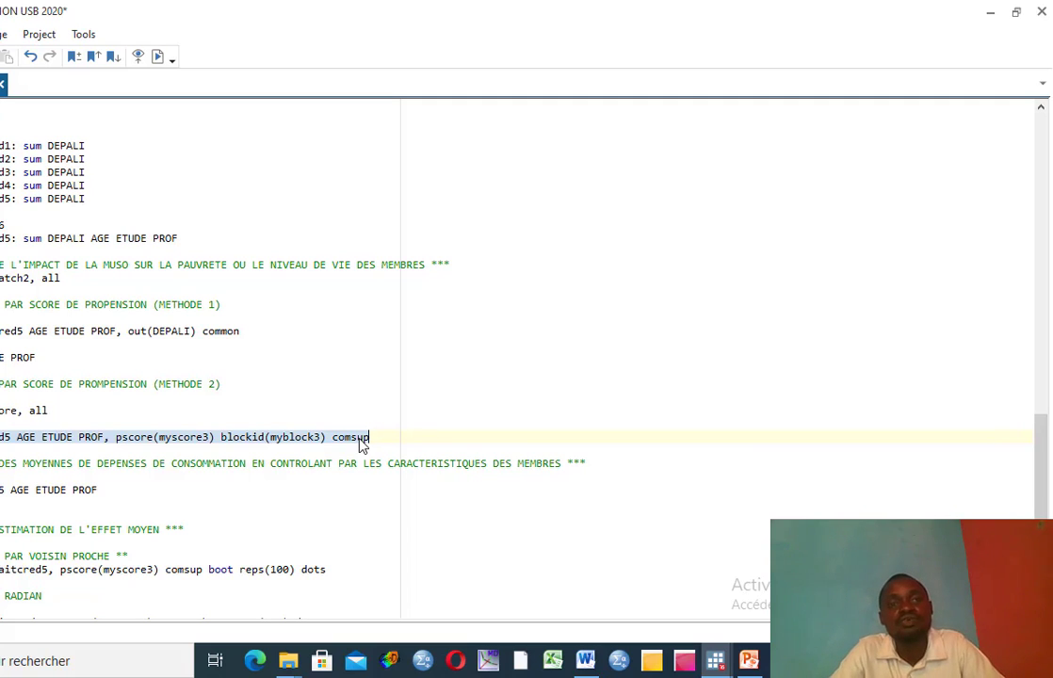
{"action": "left_click", "coordinate": [158, 59]}
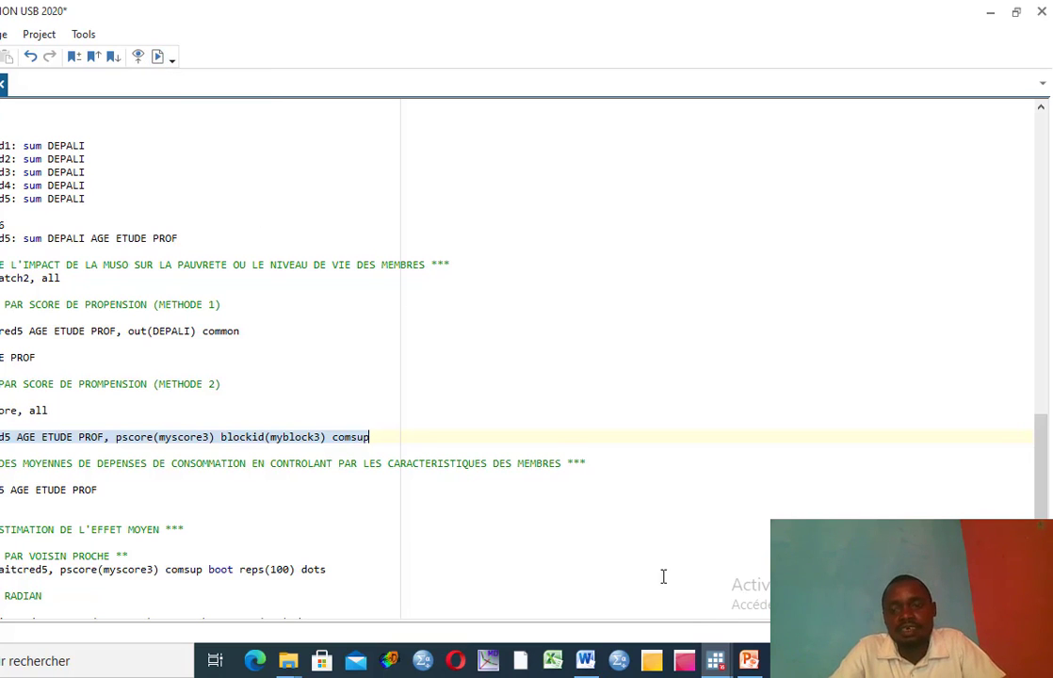
{"action": "mouse_move", "coordinate": [716, 659]}
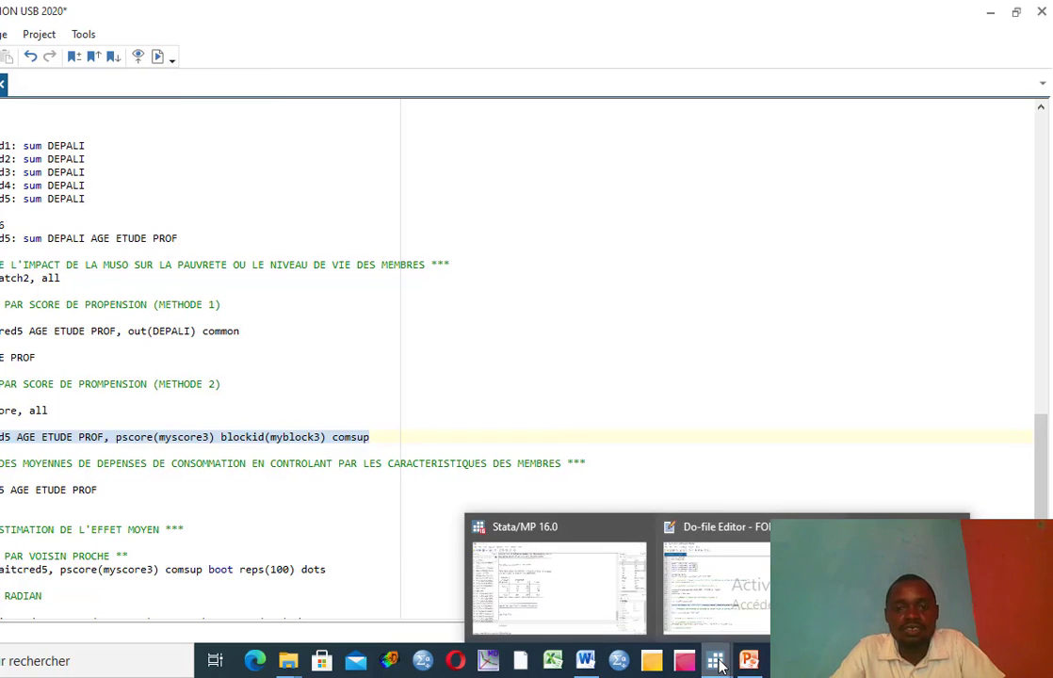
{"action": "left_click", "coordinate": [588, 599]}
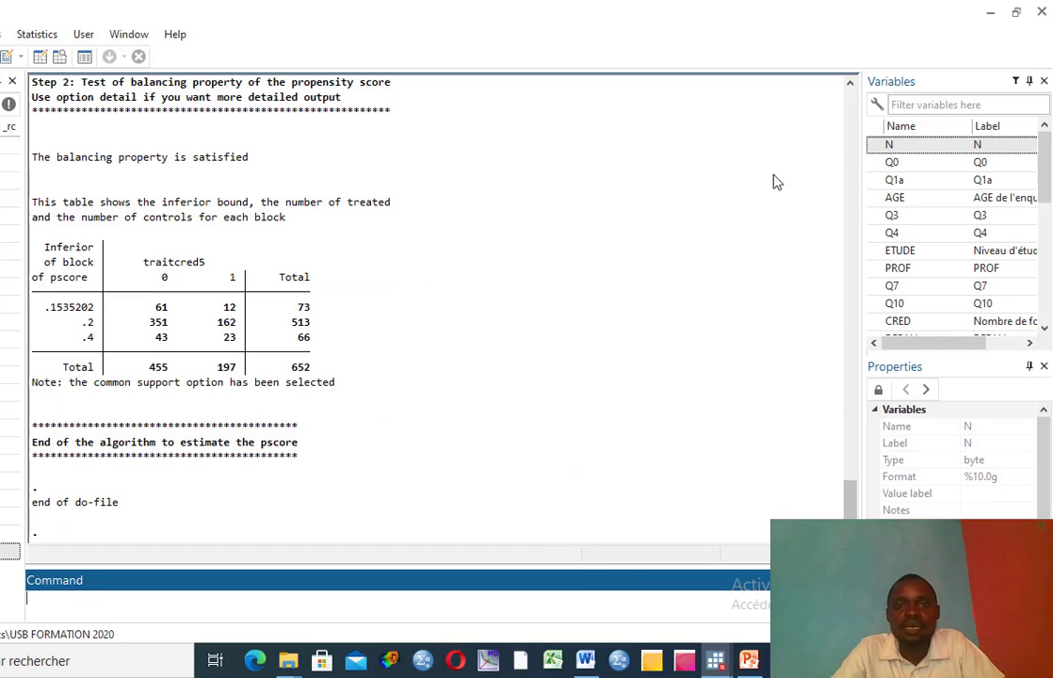
- Examine the balancing property test and the table of treated and control units per block, and return to the do-file
{"action": "left_click", "coordinate": [851, 83]}
{"action": "left_click_drag", "start_coordinate": [851, 82], "coordinate": [851, 84]}
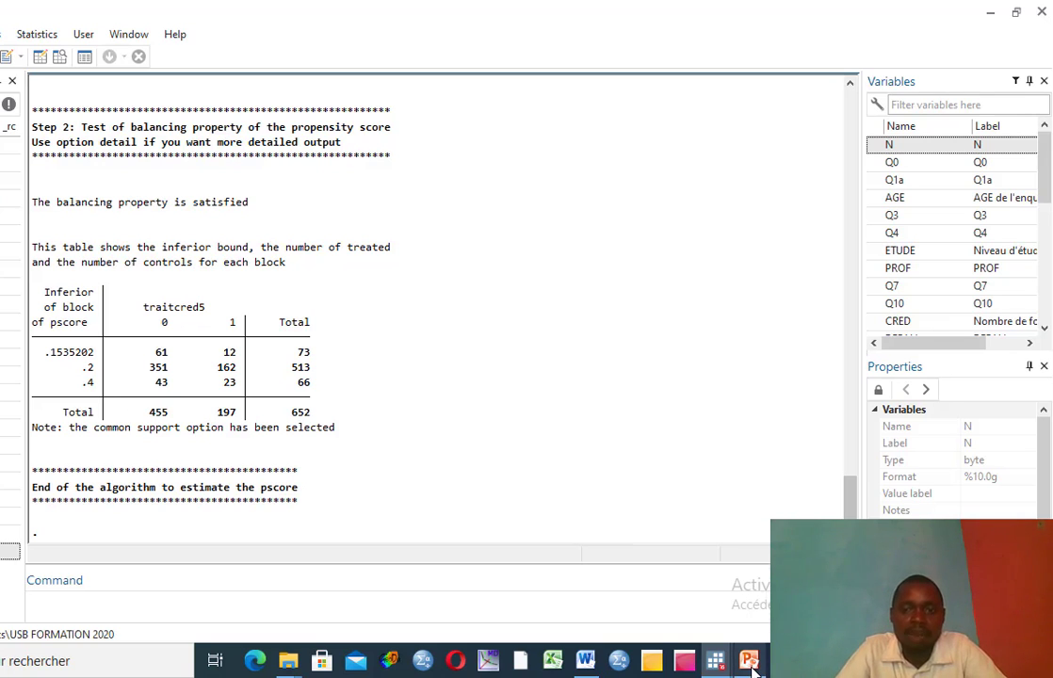
{"action": "mouse_move", "coordinate": [752, 667]}
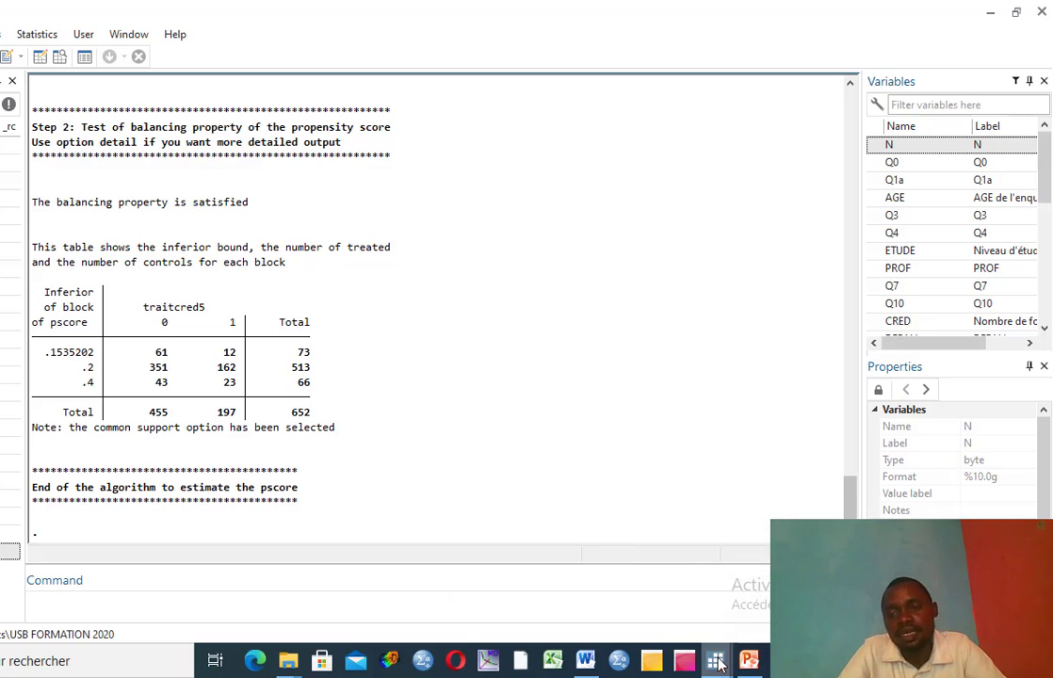
{"action": "mouse_move", "coordinate": [719, 665]}
{"action": "left_click", "coordinate": [768, 588]}
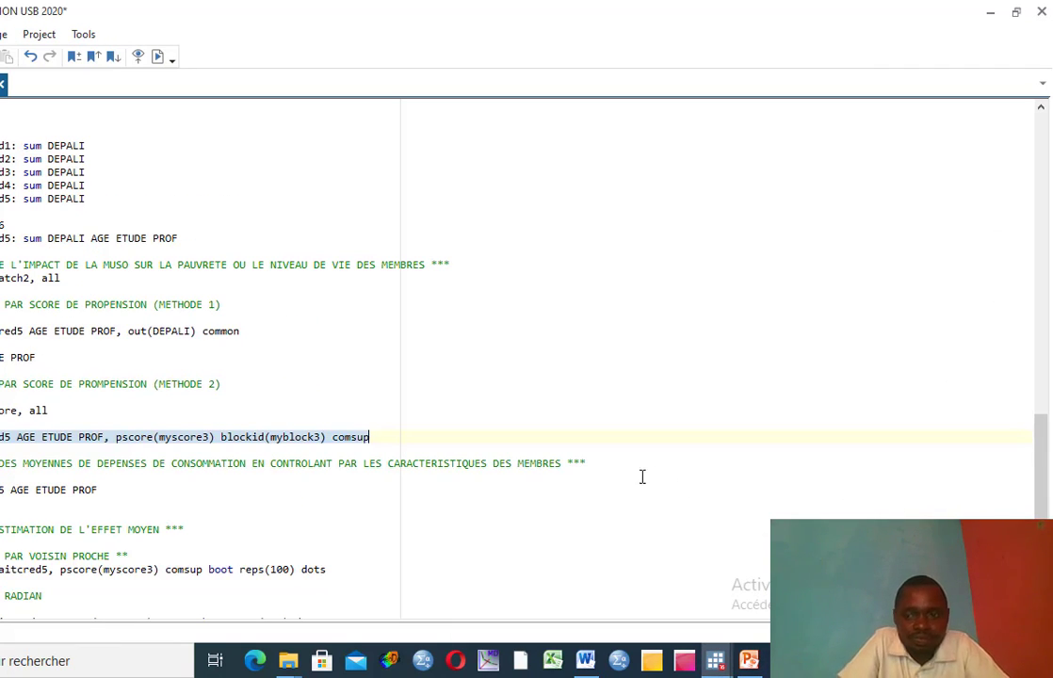
- Run the do-file line logit traitcred5 AGE ETUDE PROF and show the logistic regression output
{"action": "scroll", "coordinate": [909, 414], "scroll_direction": "down", "scroll_amount": 2}
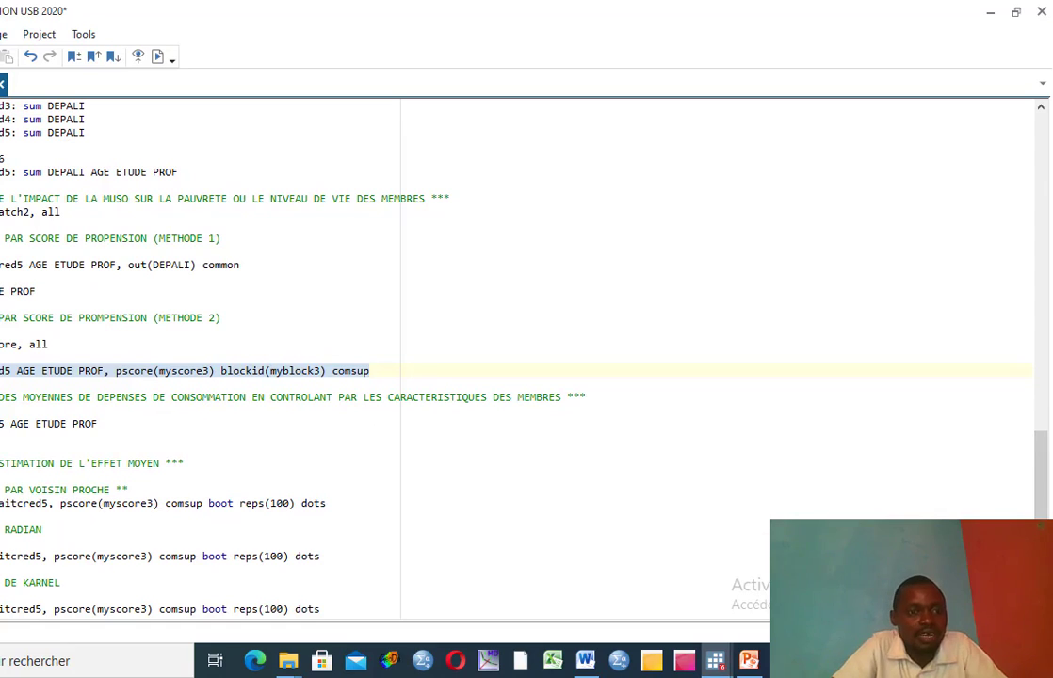
{"action": "left_click_drag", "start_coordinate": [5, 427], "coordinate": [100, 426]}
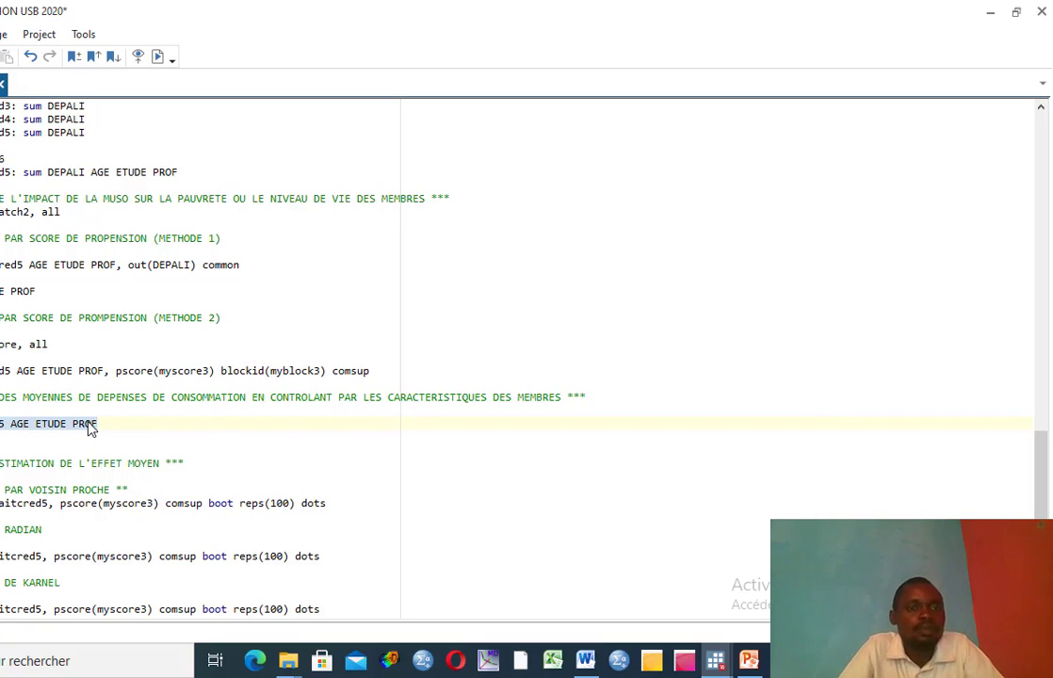
{"action": "left_click", "coordinate": [157, 59]}
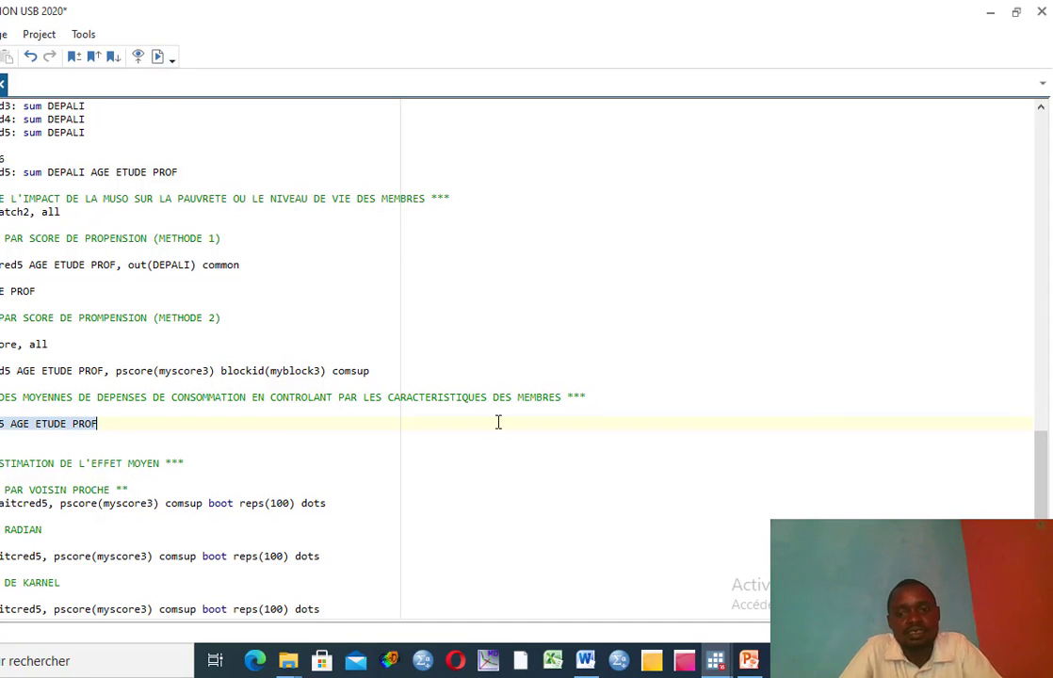
{"action": "mouse_move", "coordinate": [717, 663]}
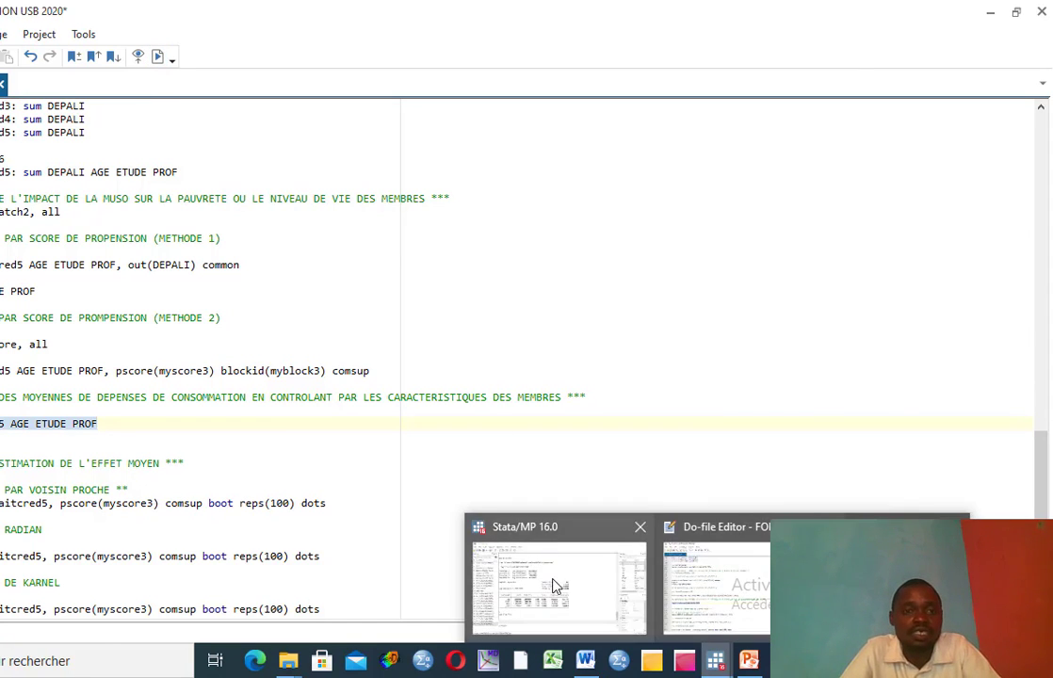
{"action": "left_click", "coordinate": [486, 524]}
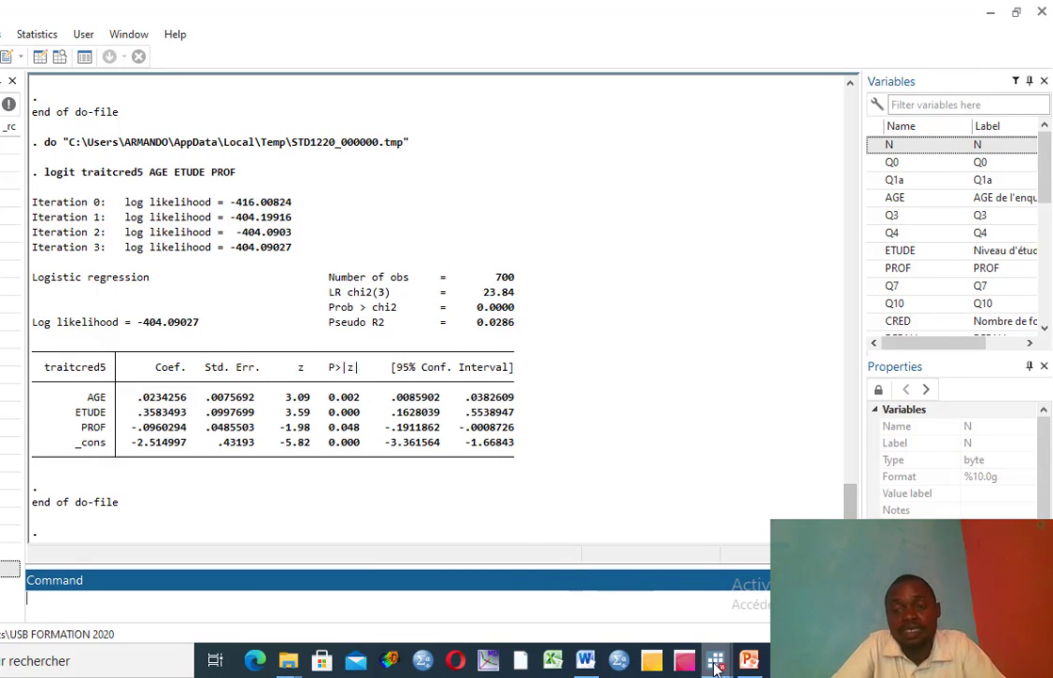
- Run the do-file's nearest neighbour (VOISIN PROCHE) line for traitcred5 with pscore(myscore3) comsup boot reps(100) dots, and show the output
{"action": "mouse_move", "coordinate": [727, 637]}
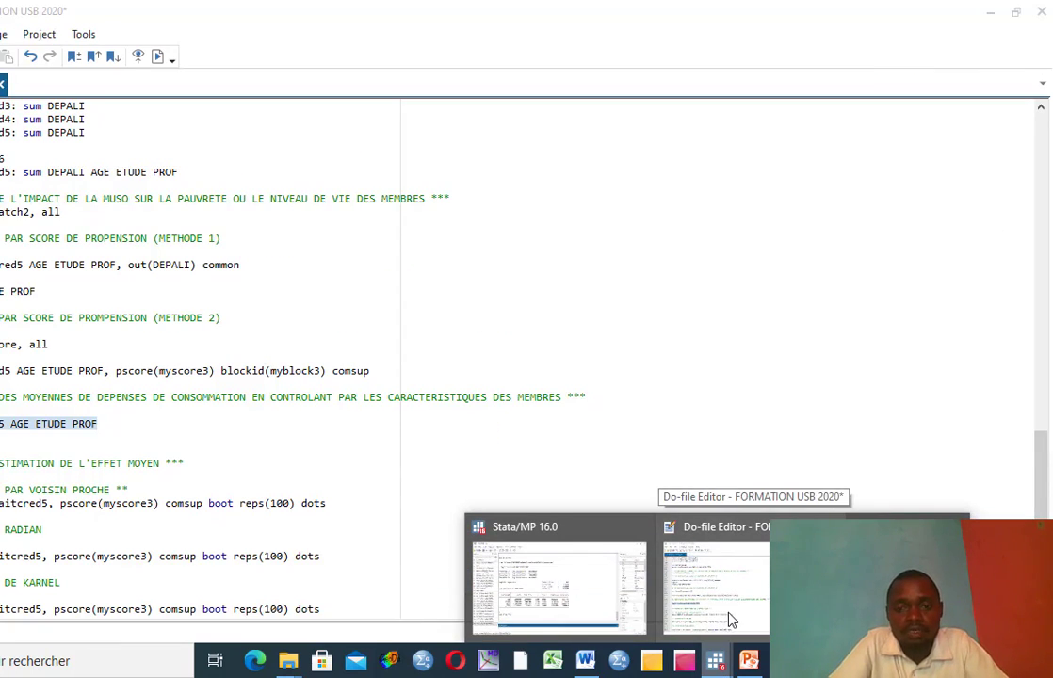
{"action": "left_click", "coordinate": [740, 617]}
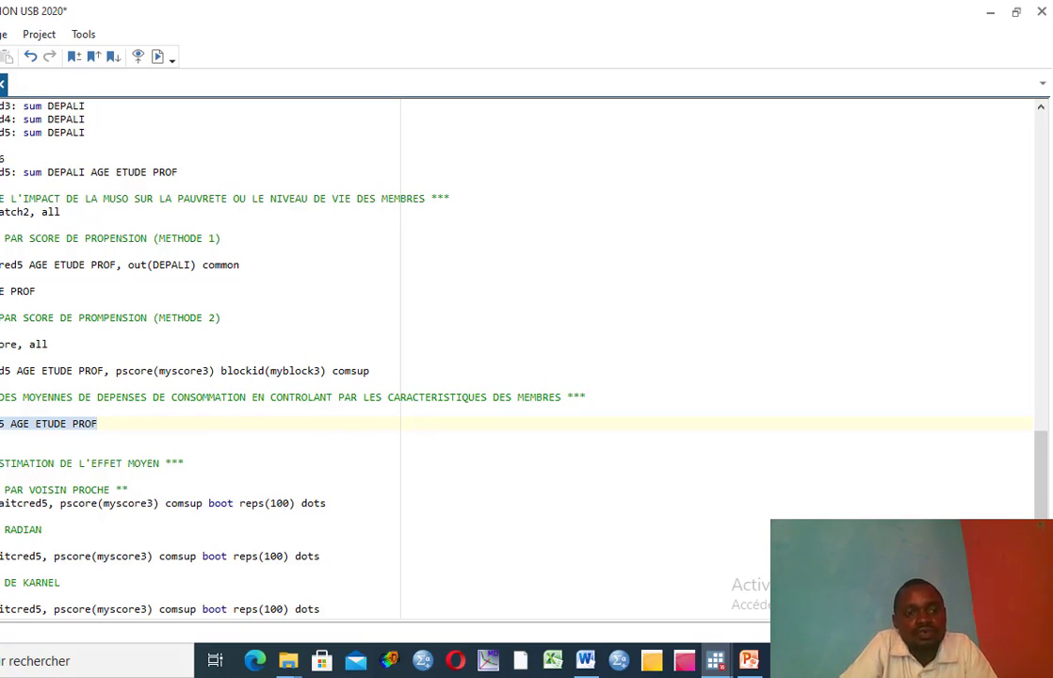
{"action": "left_click_drag", "start_coordinate": [2, 503], "coordinate": [323, 503]}
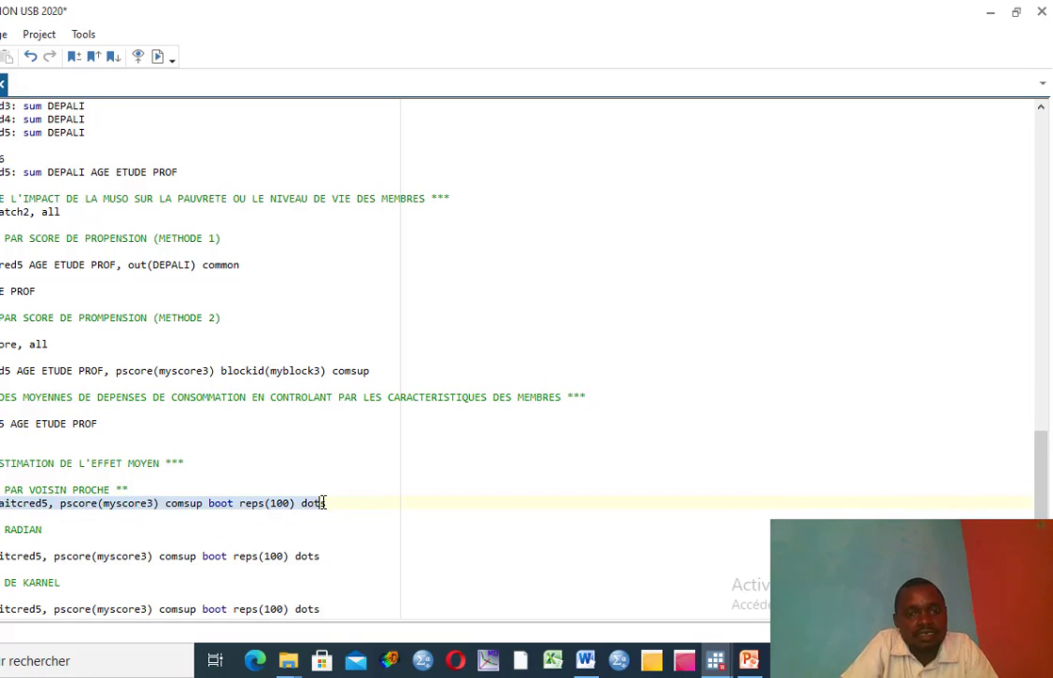
{"action": "left_click", "coordinate": [160, 59]}
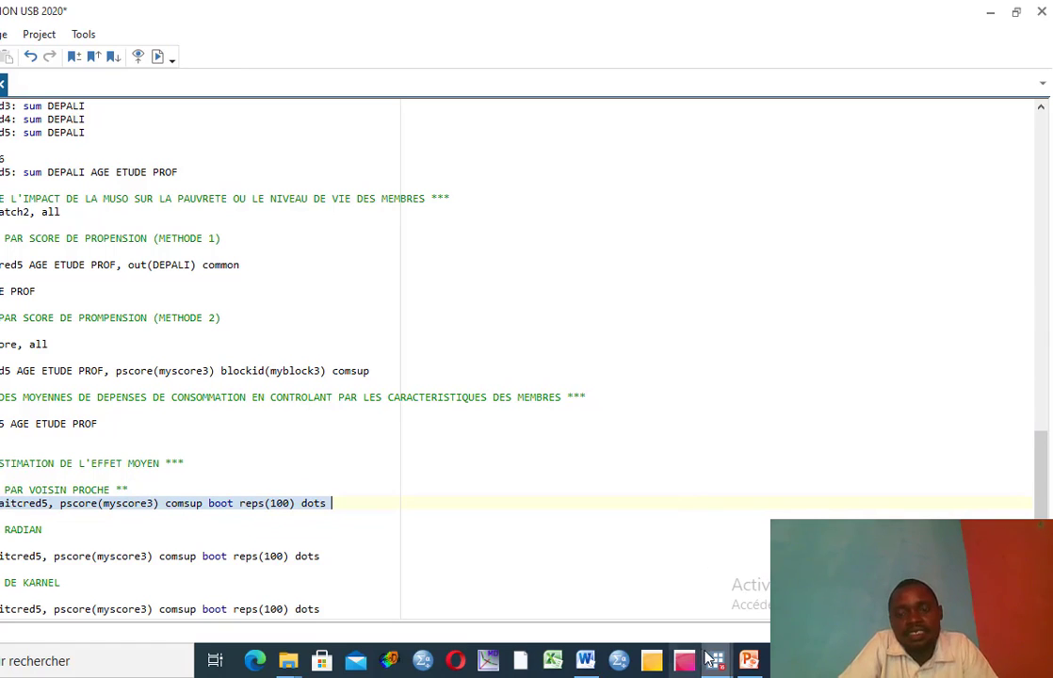
{"action": "left_click", "coordinate": [534, 539]}
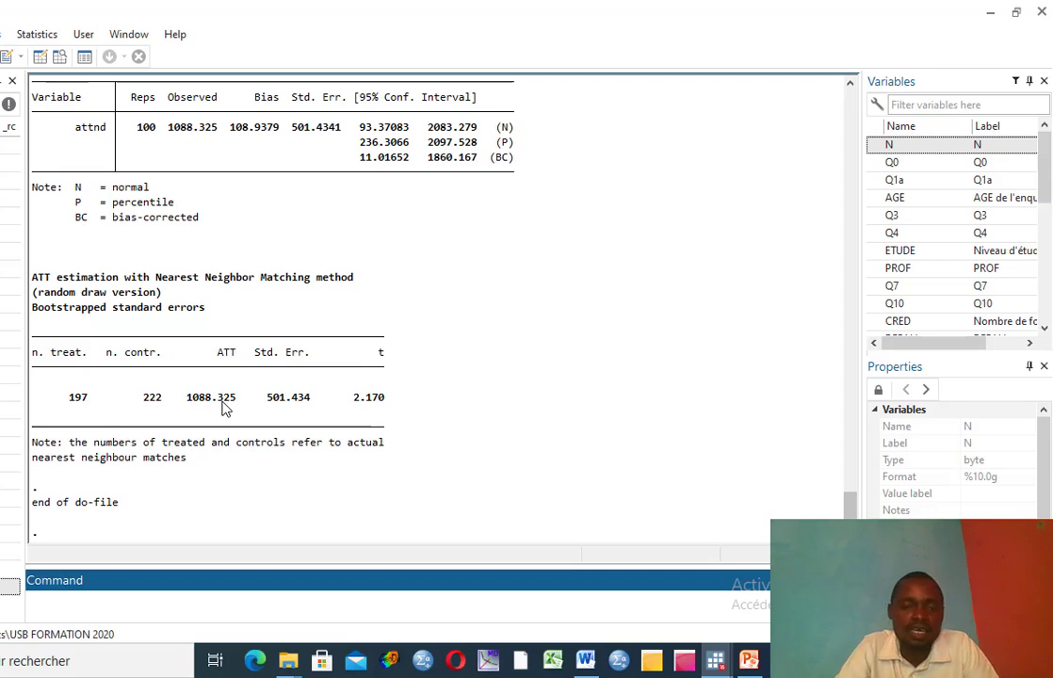
- Check the ATT and t value in the nearest neighbour matching table, and return to the do-file
{"action": "left_click", "coordinate": [367, 398]}
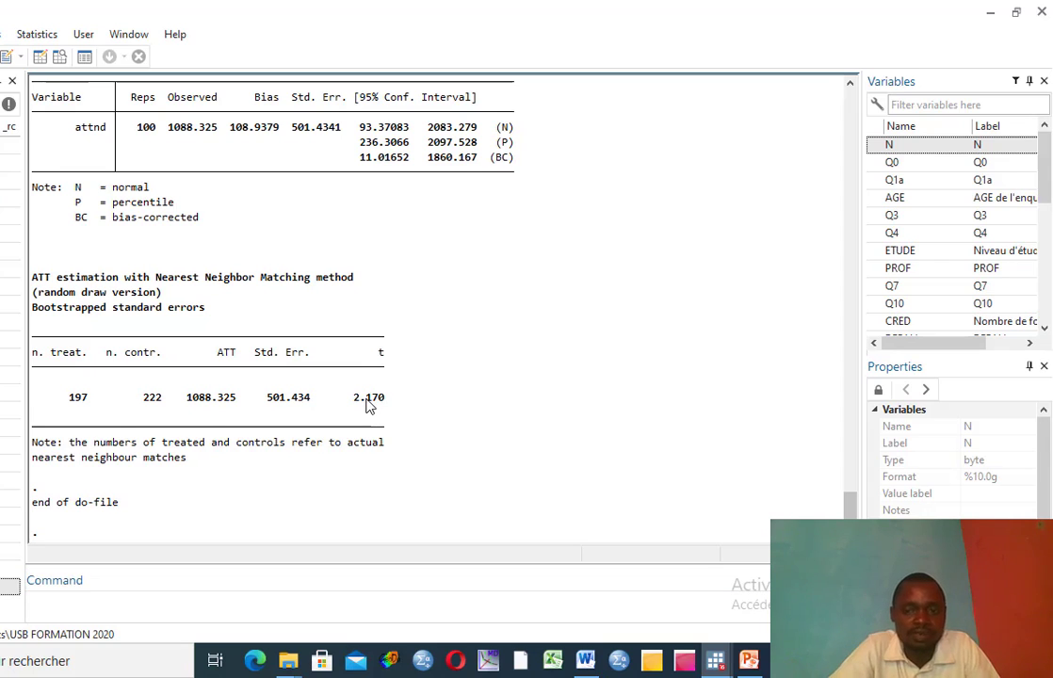
{"action": "mouse_move", "coordinate": [751, 665]}
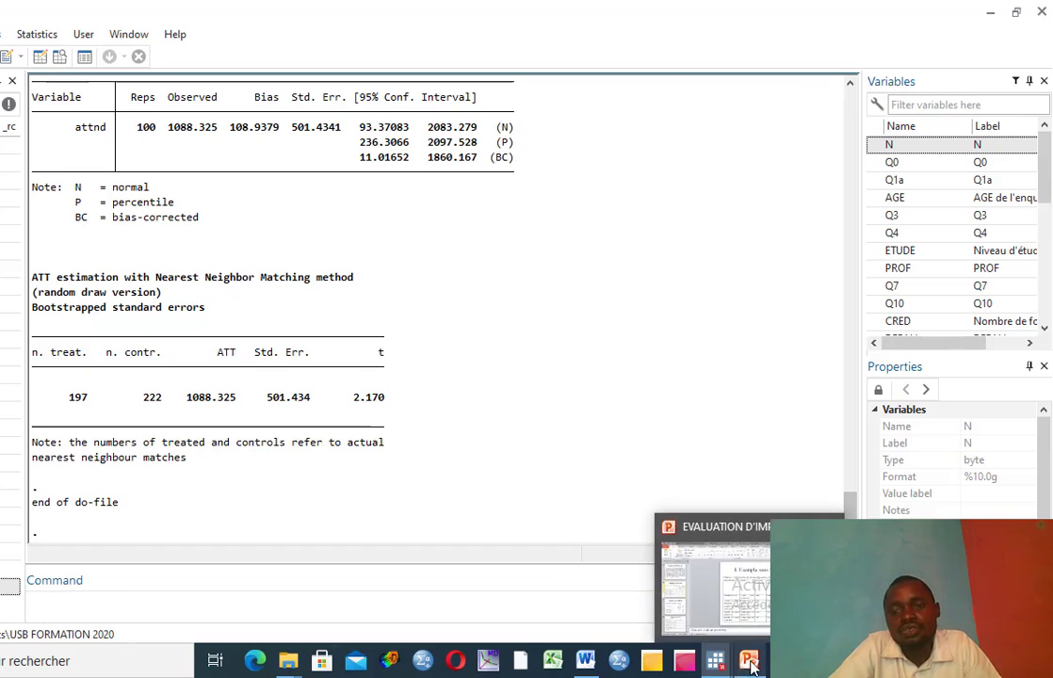
{"action": "mouse_move", "coordinate": [717, 664]}
{"action": "left_click", "coordinate": [716, 579]}
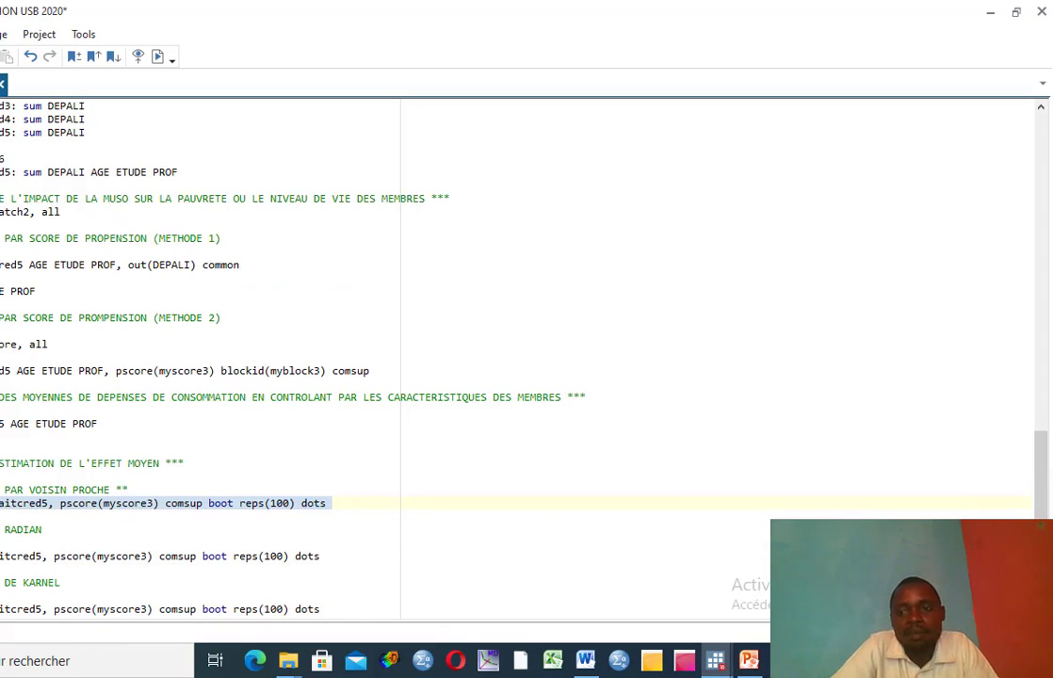
- Run the RADIAN line attr DEPALI traitcred5, pscore(myscore3) comsup boot reps(100) dots, and show its output
{"action": "scroll", "coordinate": [458, 358], "scroll_direction": "down", "scroll_amount": 4}
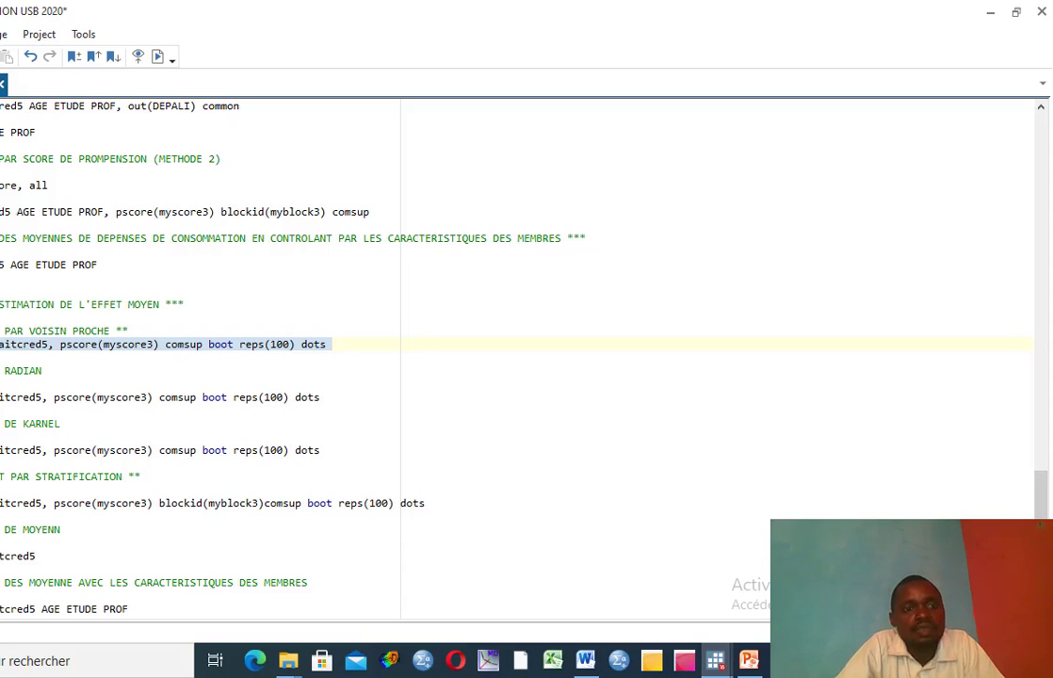
{"action": "left_click_drag", "start_coordinate": [2, 396], "coordinate": [330, 407]}
{"action": "left_click", "coordinate": [158, 57]}
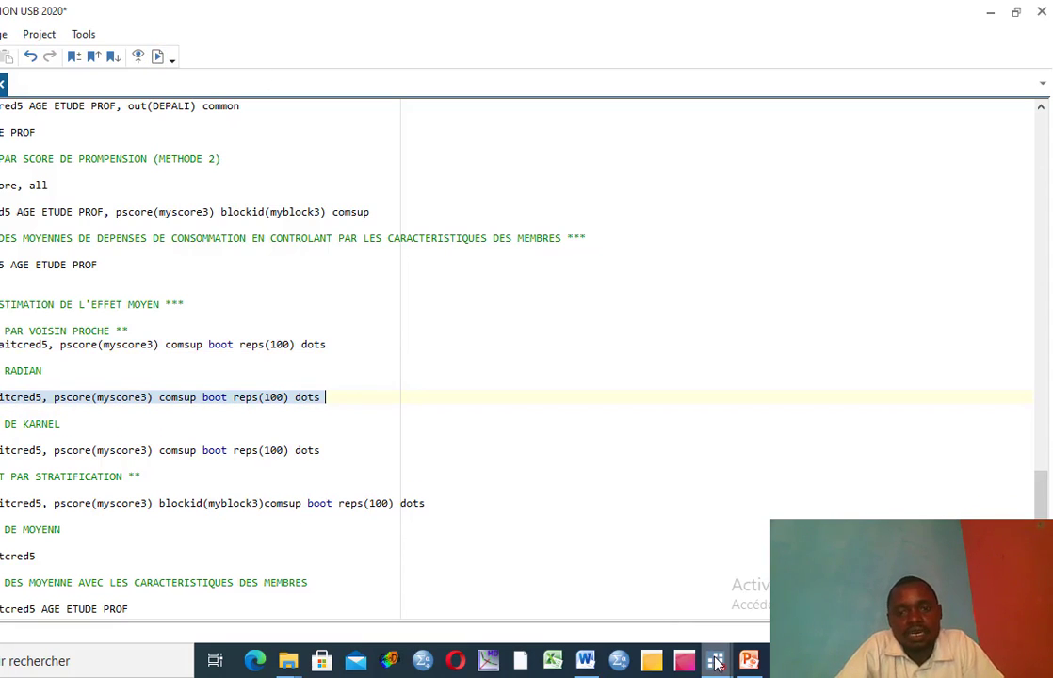
{"action": "mouse_move", "coordinate": [715, 664]}
{"action": "left_click", "coordinate": [545, 603]}
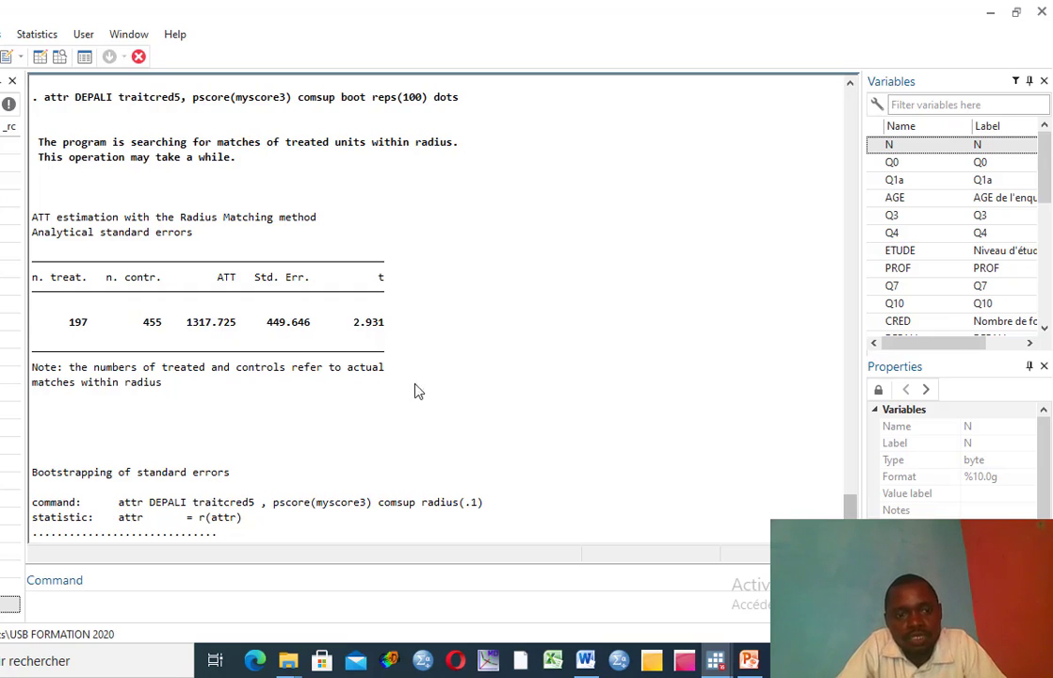
- Return to the do-file, run the KARNEL matching line for traitcred5 with pscore(myscore3) comsup boot reps(100) dots, and show the results output
{"action": "mouse_move", "coordinate": [713, 656]}
{"action": "left_click", "coordinate": [735, 610]}
{"action": "left_click", "coordinate": [329, 397]}
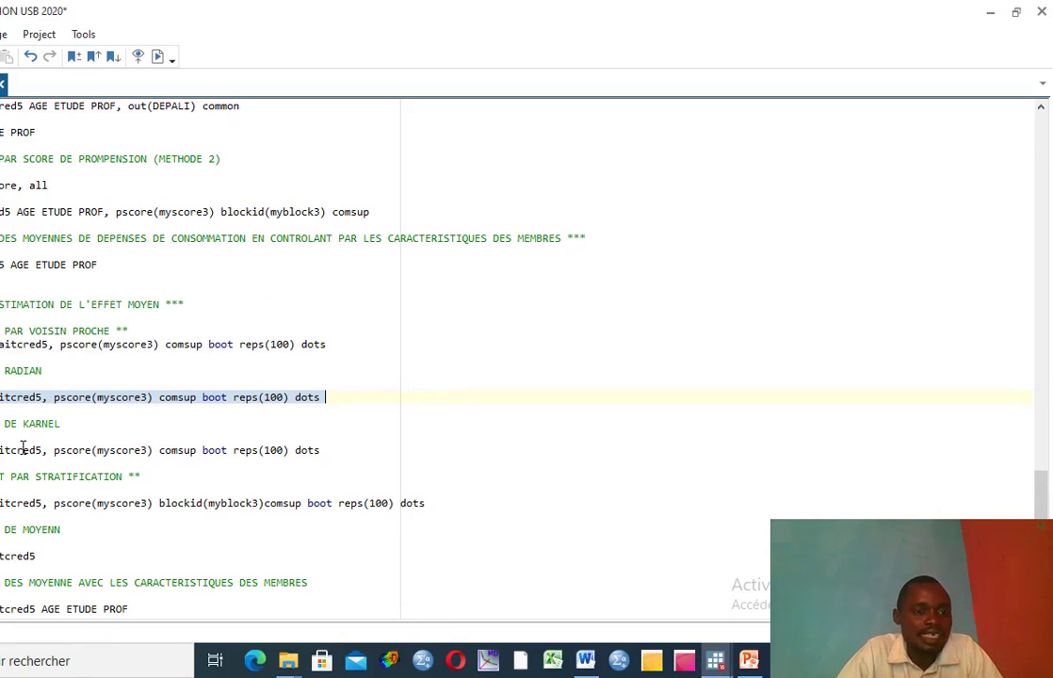
{"action": "key", "text": "End"}
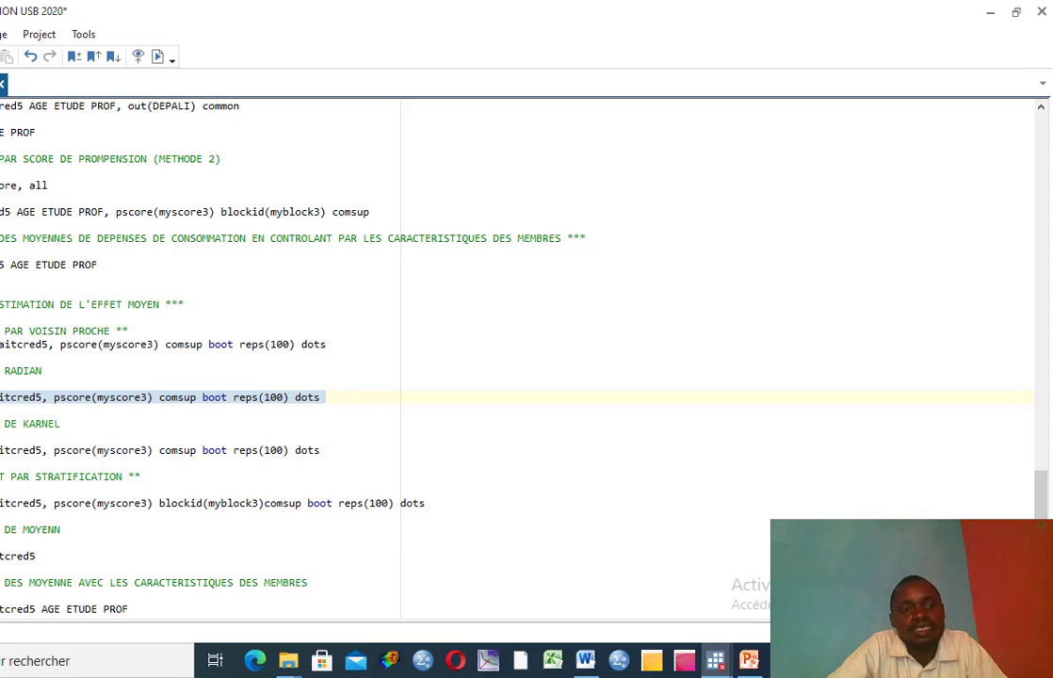
{"action": "left_click", "coordinate": [325, 397]}
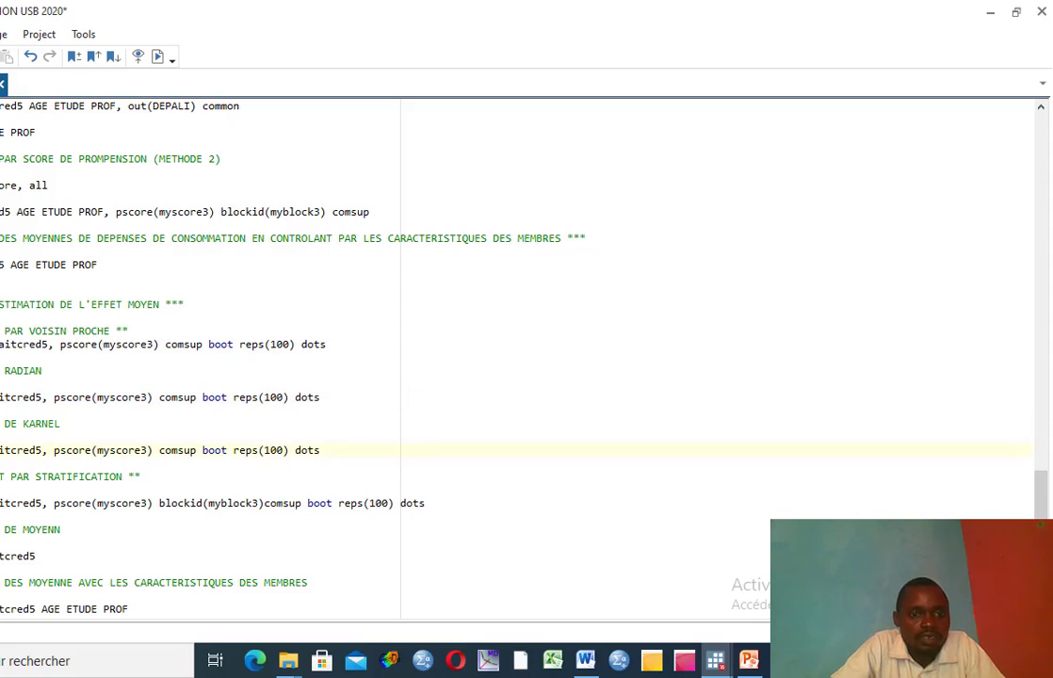
{"action": "left_click_drag", "start_coordinate": [0, 450], "coordinate": [340, 454]}
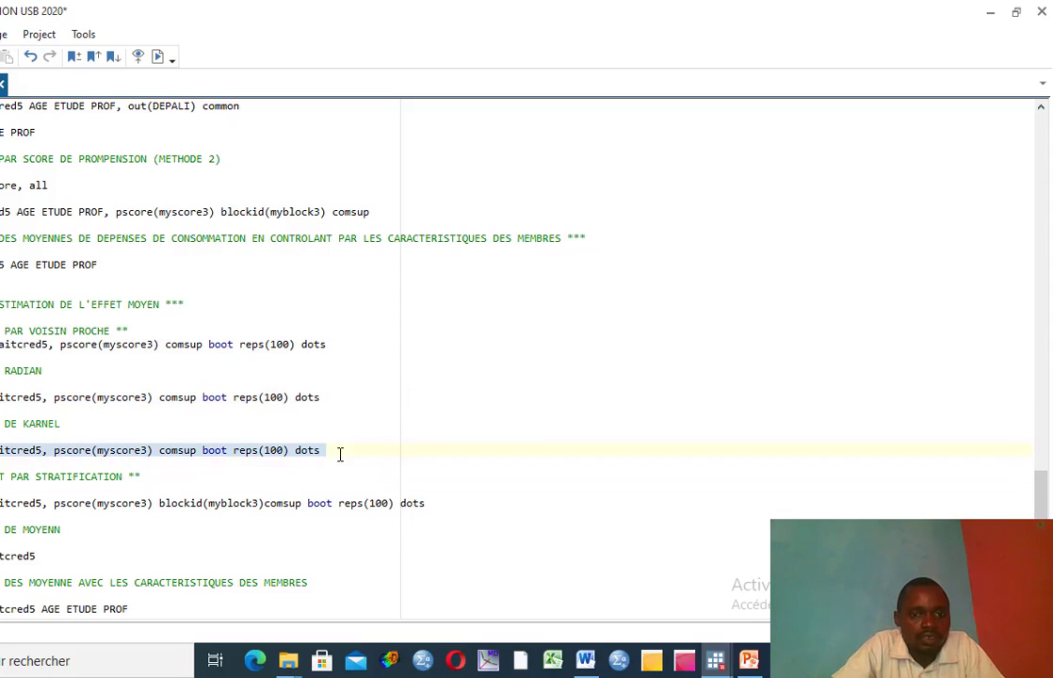
{"action": "left_click", "coordinate": [157, 58]}
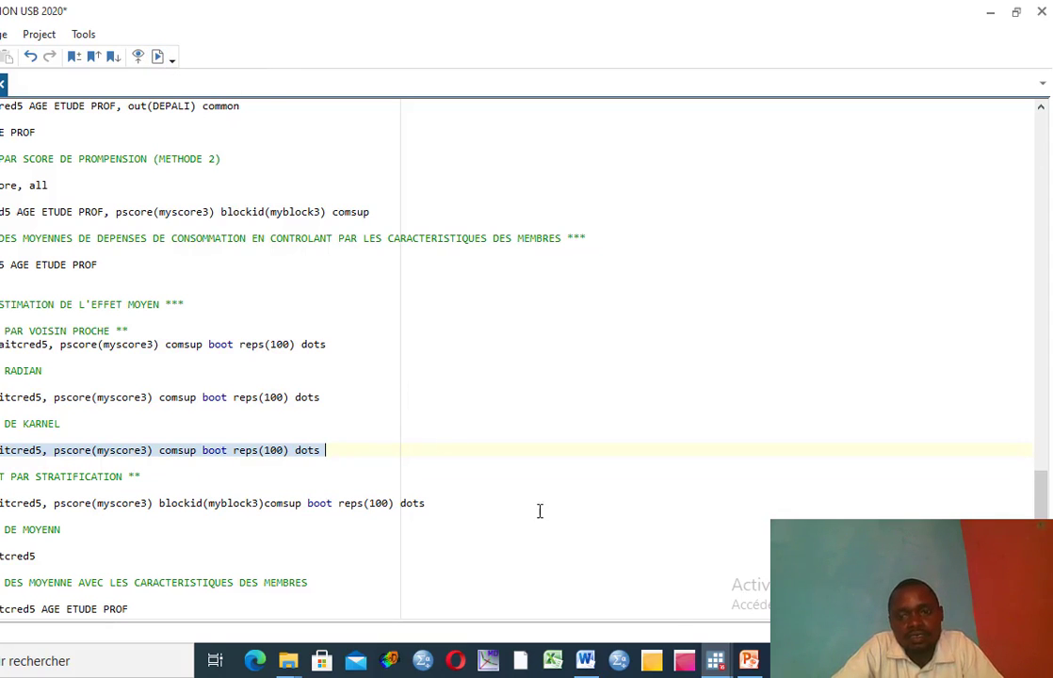
{"action": "mouse_move", "coordinate": [709, 667]}
{"action": "left_click", "coordinate": [585, 613]}
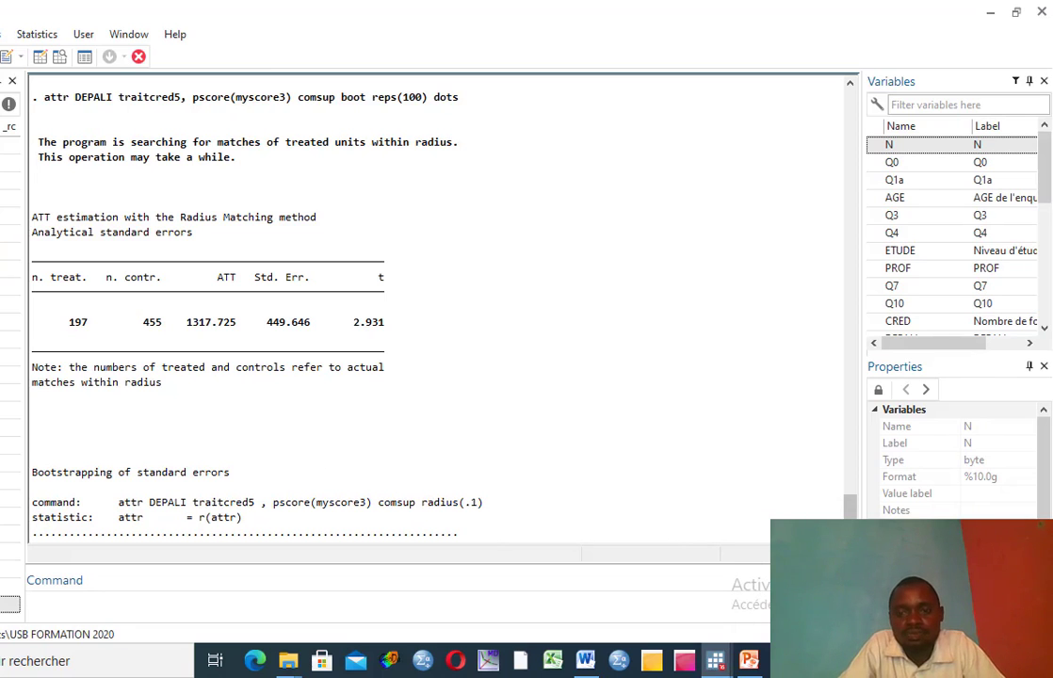
- Review the average treatment effects by estimation method in Tableau 6 in PowerPoint, and return to the KARNEL line in Stata's do-file
{"action": "mouse_move", "coordinate": [748, 659]}
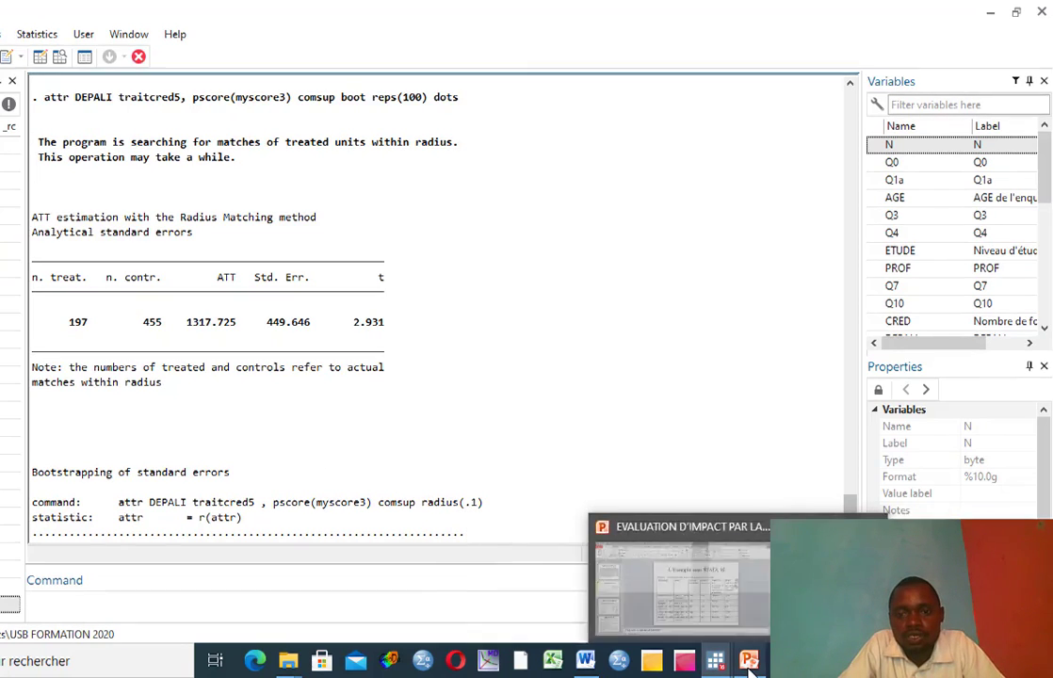
{"action": "left_click", "coordinate": [744, 607]}
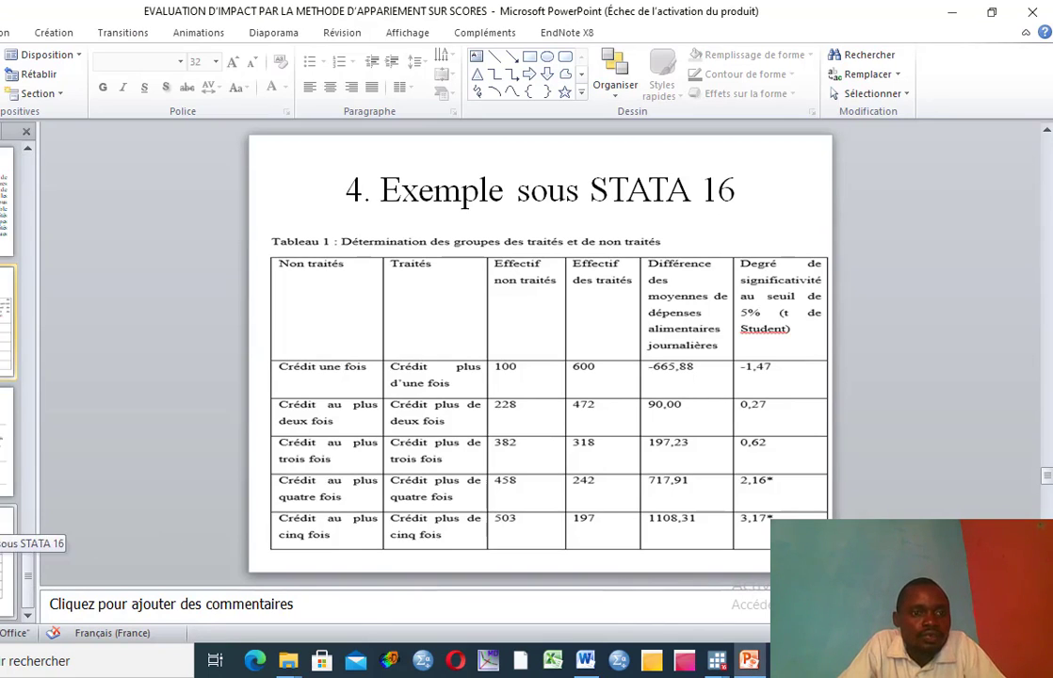
{"action": "left_click", "coordinate": [8, 546]}
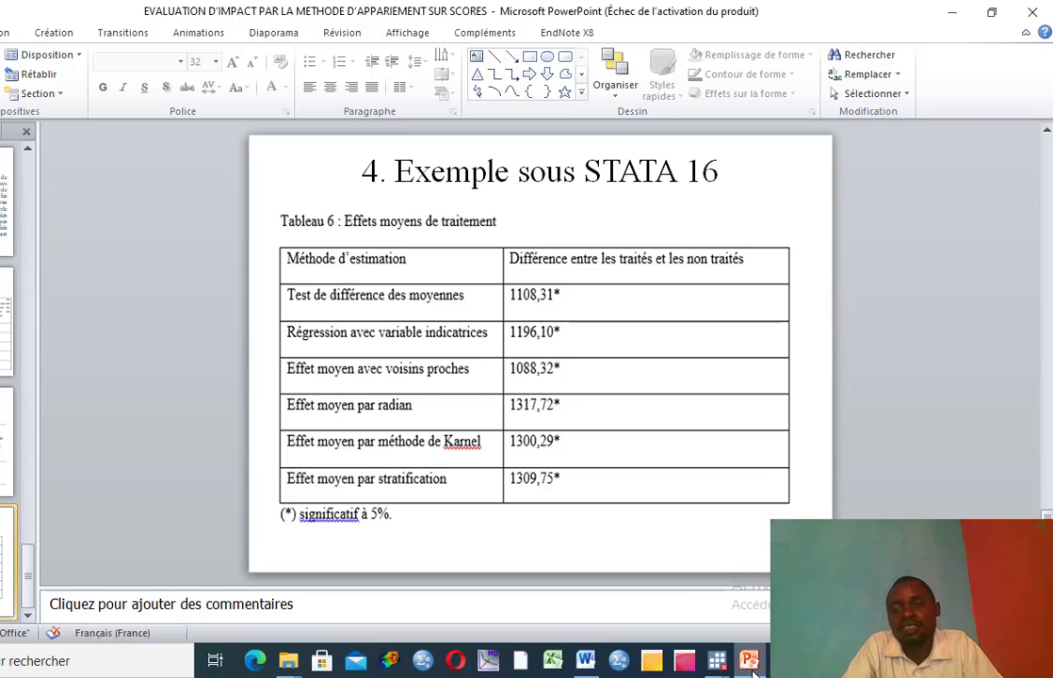
{"action": "left_click", "coordinate": [716, 662]}
{"action": "mouse_move", "coordinate": [721, 665]}
{"action": "left_click", "coordinate": [745, 617]}
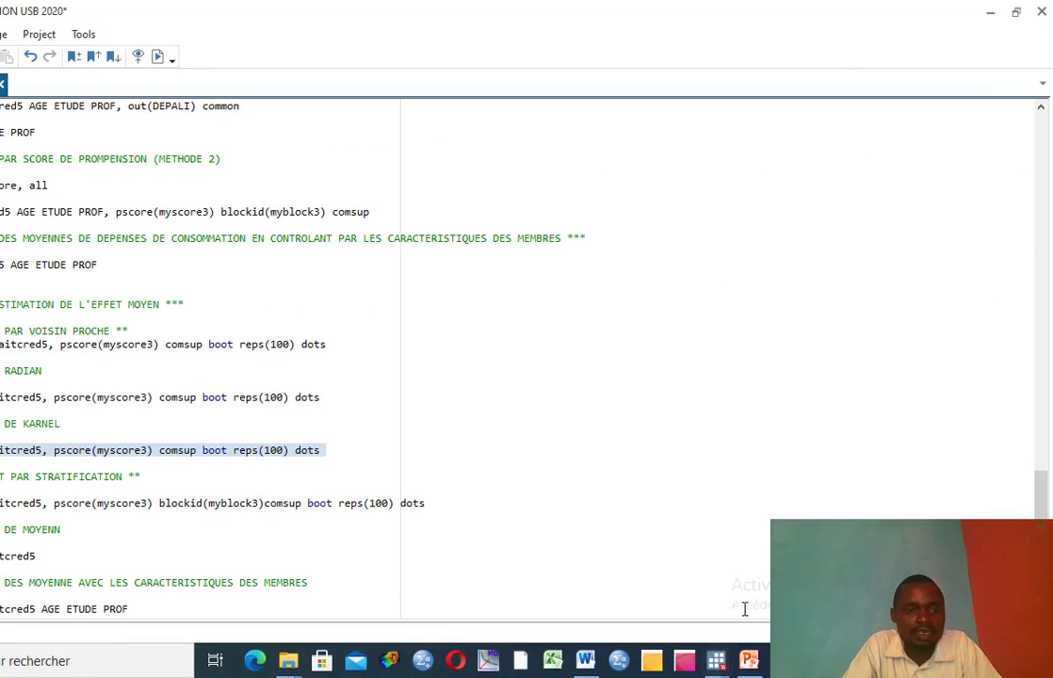
{"action": "scroll", "coordinate": [457, 311], "scroll_direction": "down", "scroll_amount": 1}
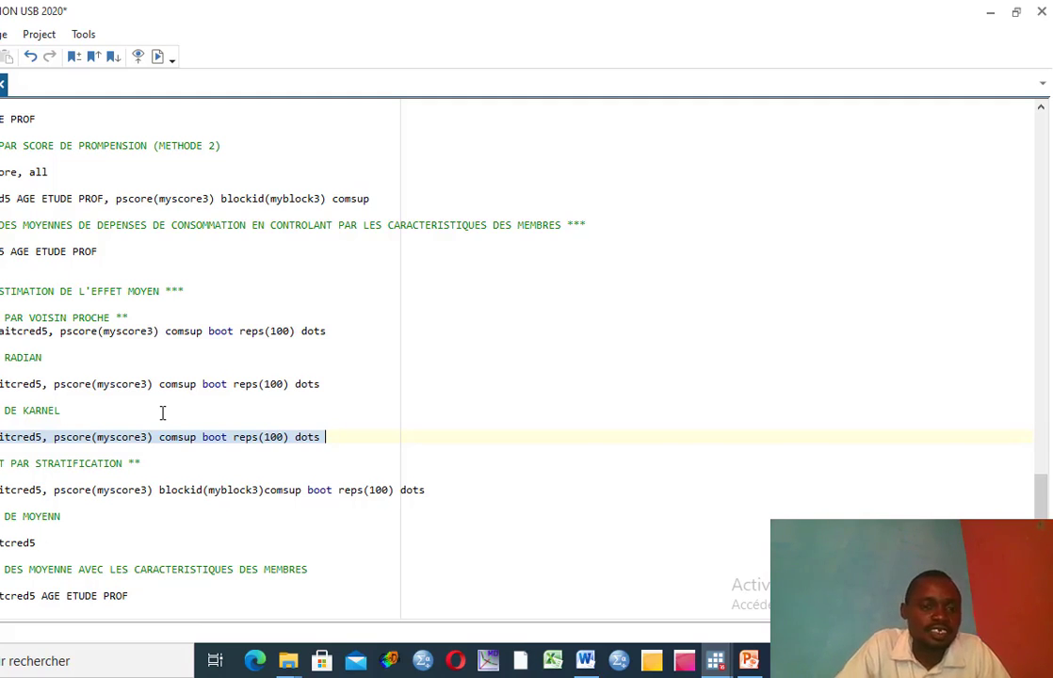
{"action": "left_click", "coordinate": [330, 437]}
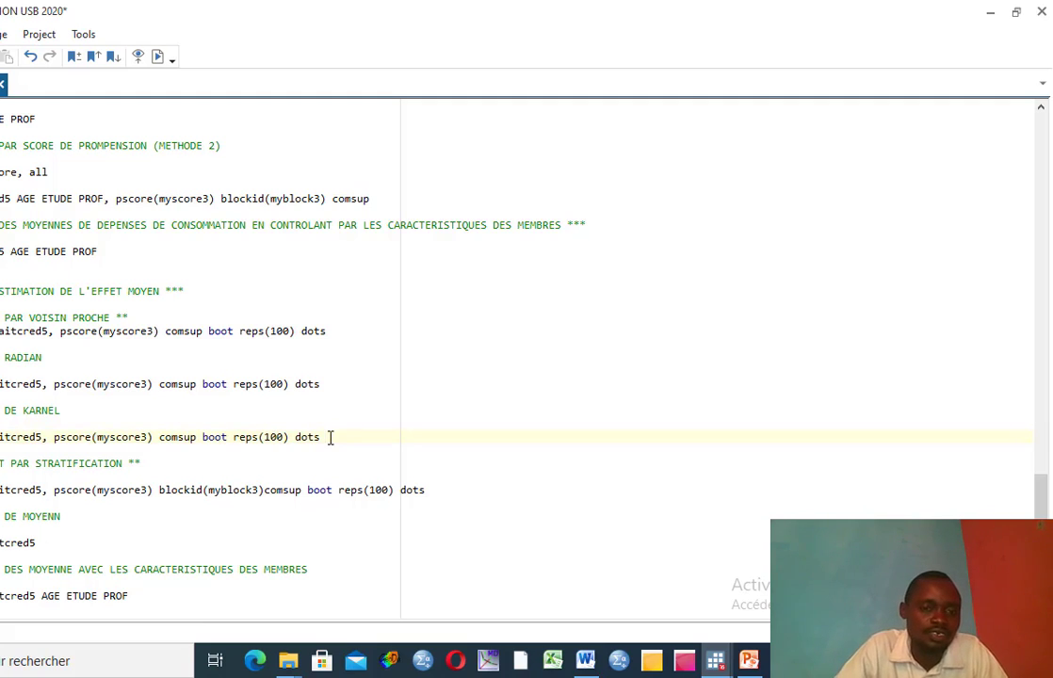